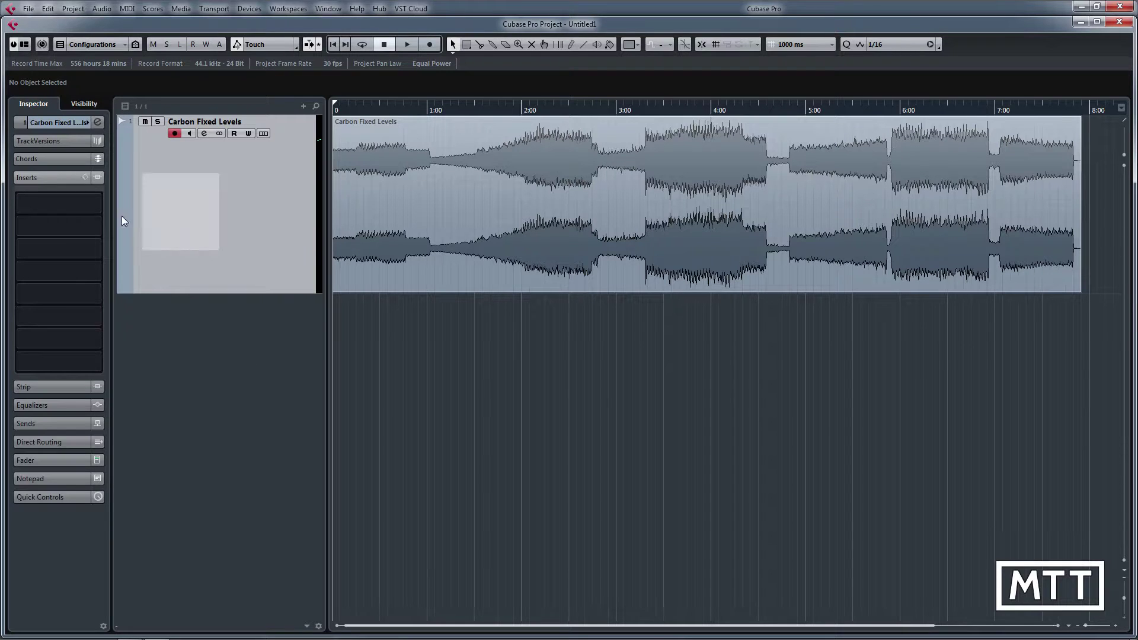
Load MultibandCompressor into the first insert slot of Carbon Fixed Levels via a 'multib' search
{"action": "left_click", "coordinate": [95, 203]}
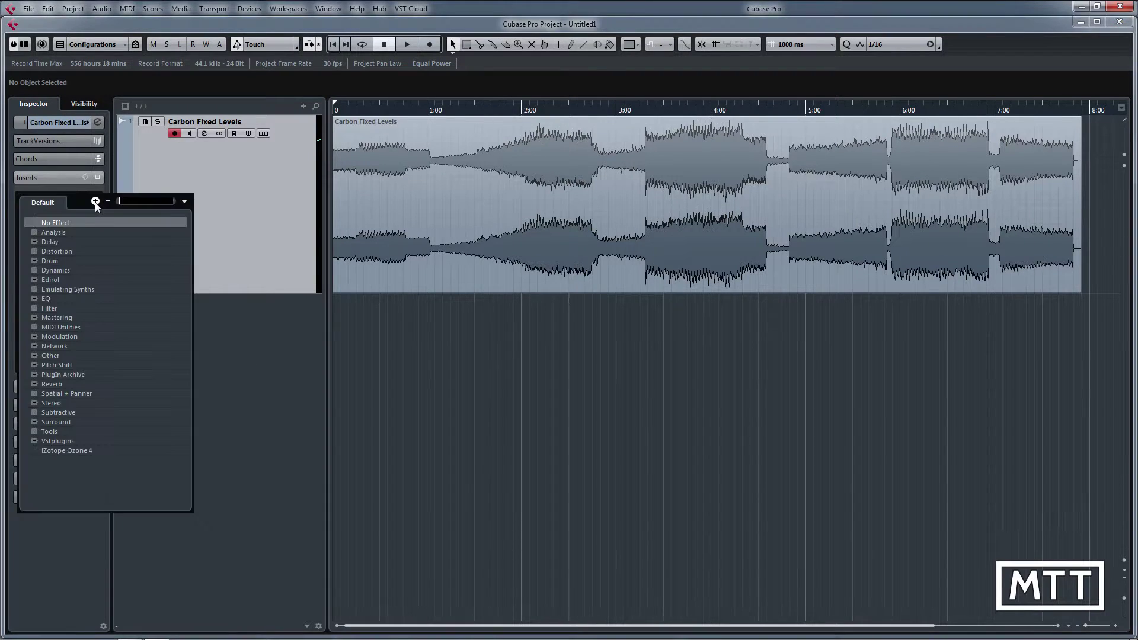
{"action": "left_click", "coordinate": [396, 318]}
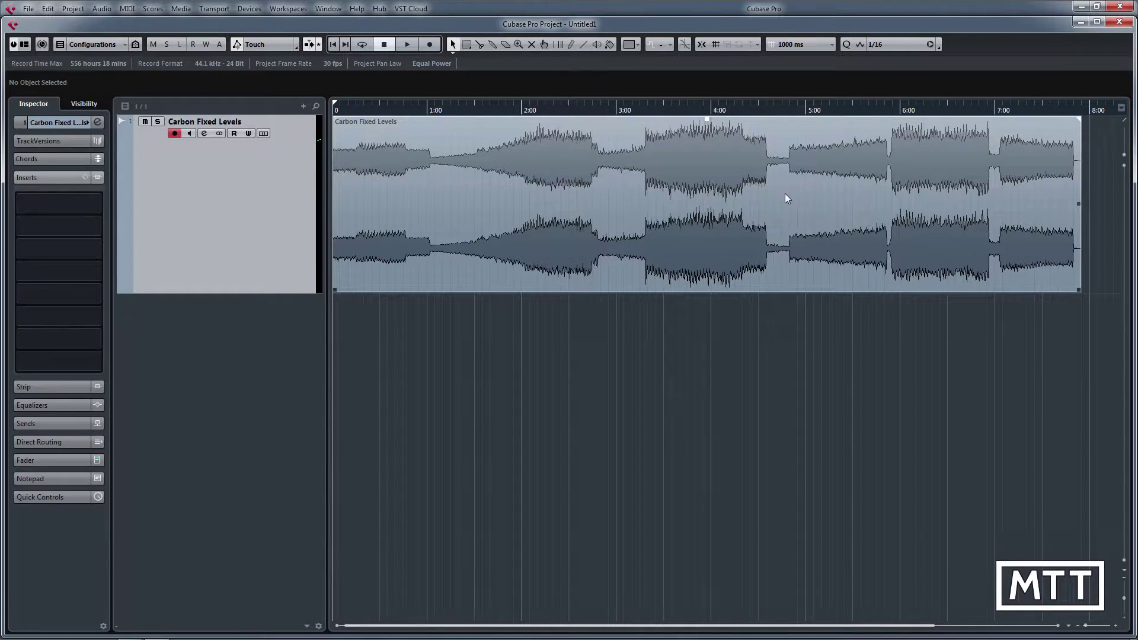
{"action": "left_click", "coordinate": [97, 201]}
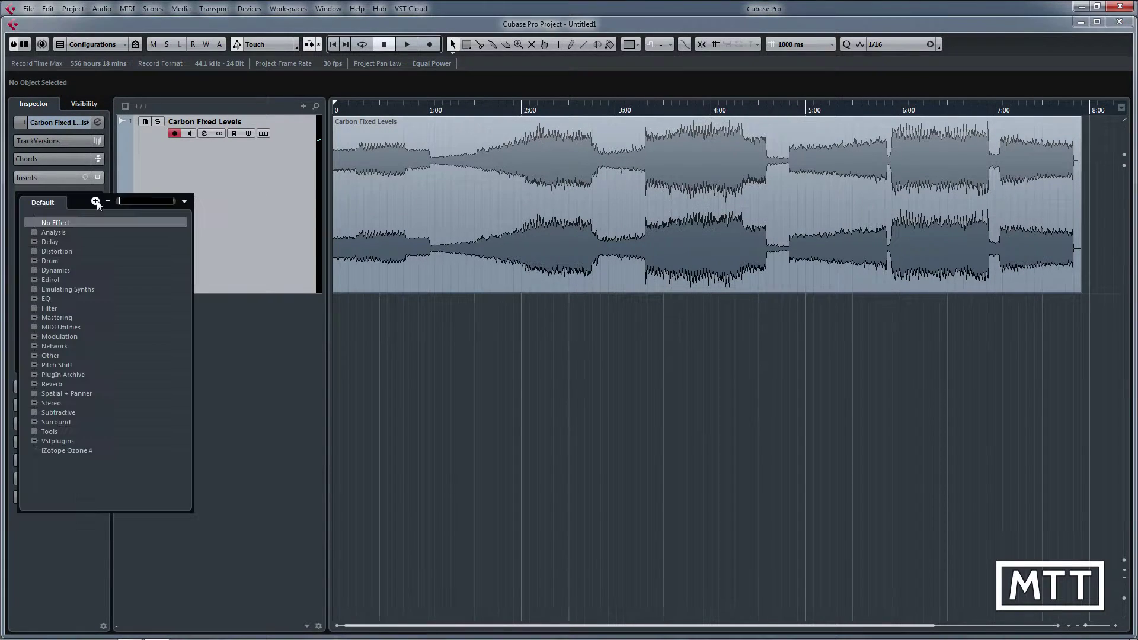
{"action": "type", "text": "m"}
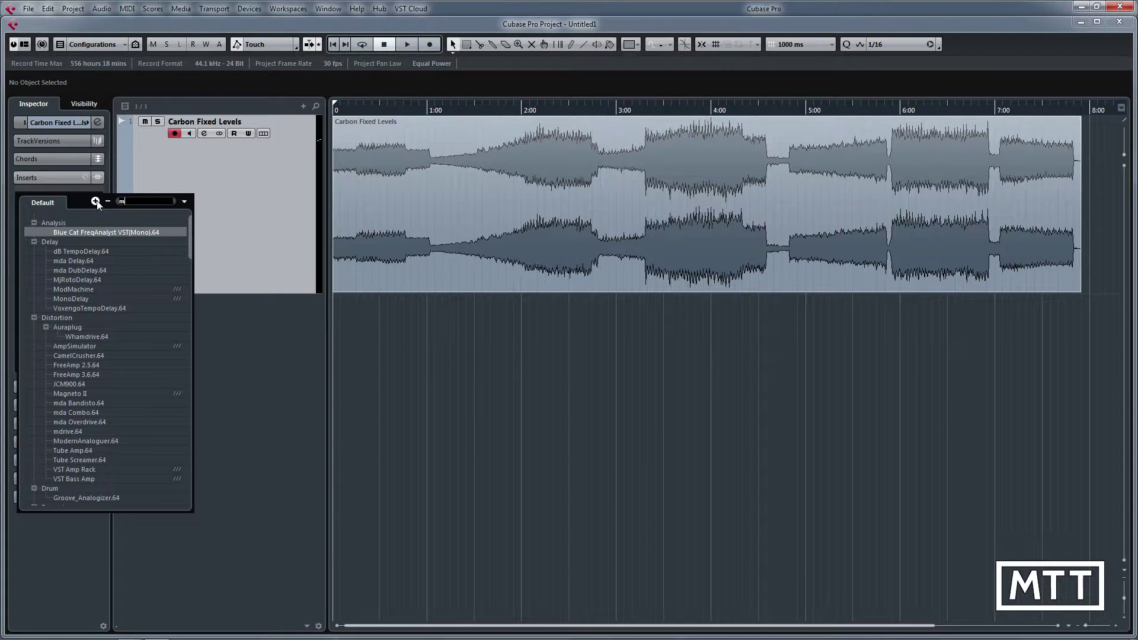
{"action": "type", "text": "ultib"}
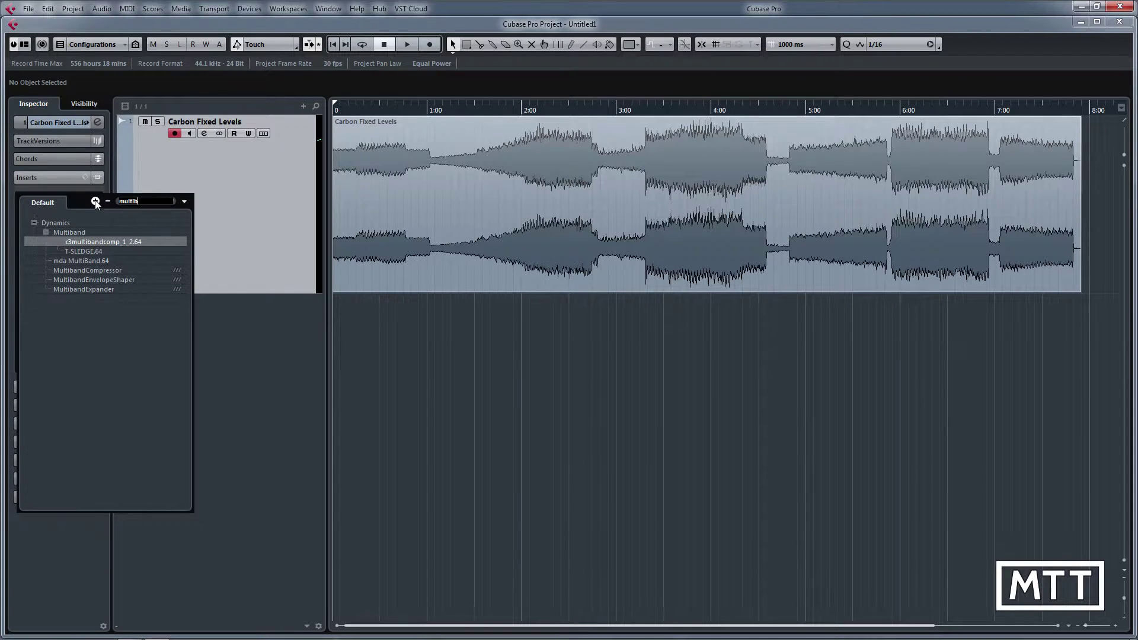
{"action": "left_click", "coordinate": [91, 270]}
Move the compressor panel down-right and play the track briefly through the default four bands
{"action": "left_click_drag", "start_coordinate": [717, 195], "coordinate": [629, 161]}
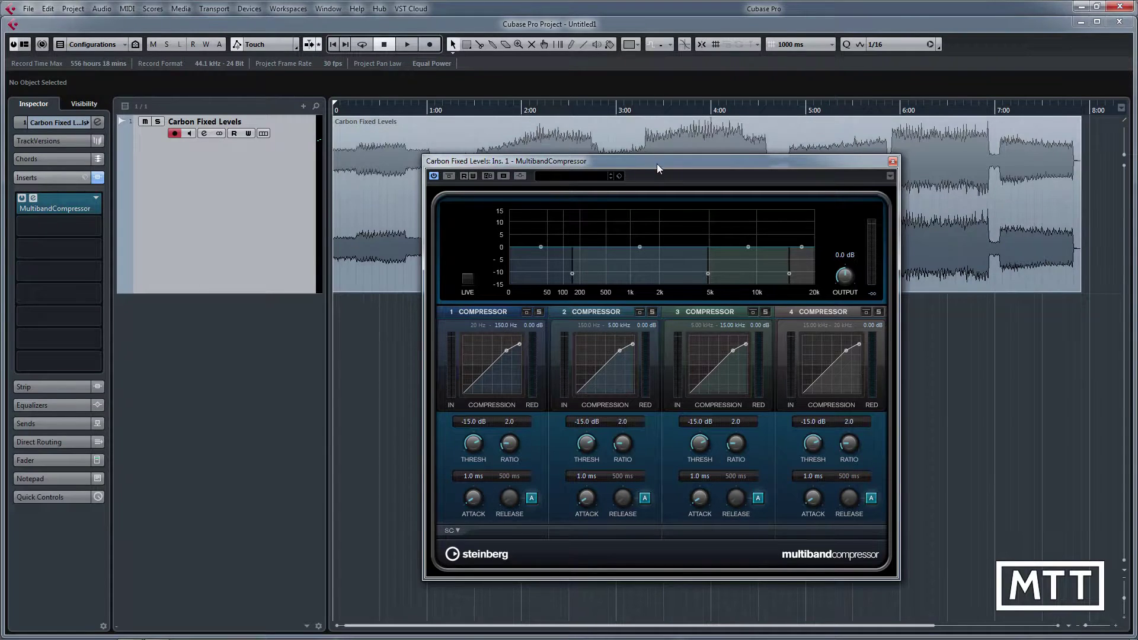
{"action": "left_click_drag", "start_coordinate": [662, 172], "coordinate": [730, 207]}
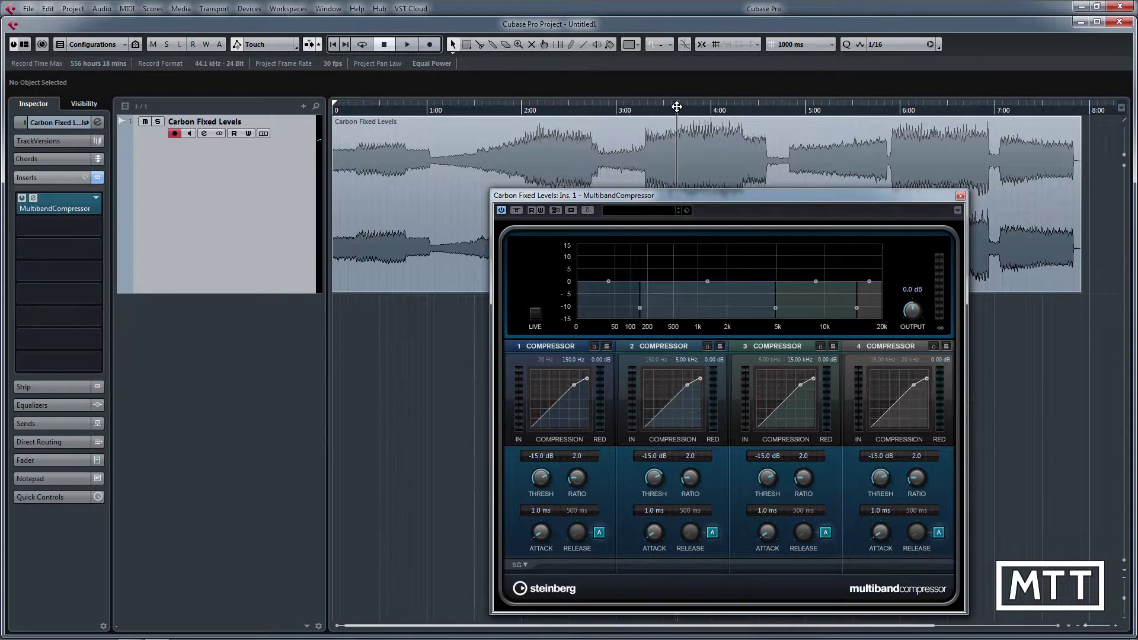
{"action": "key", "text": "space"}
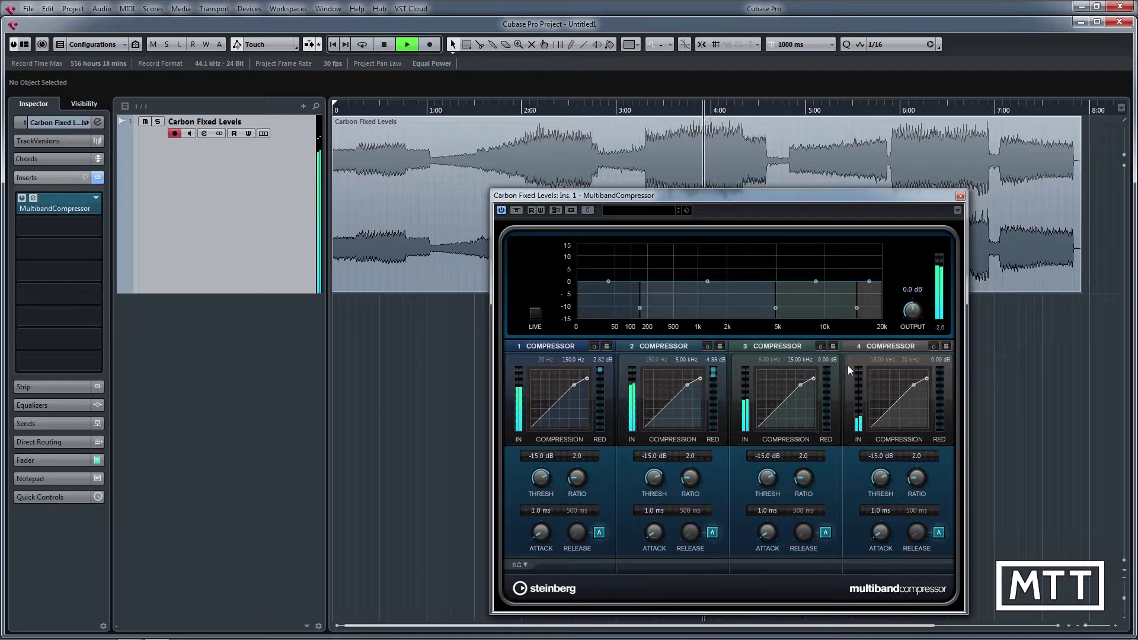
{"action": "key", "text": "space"}
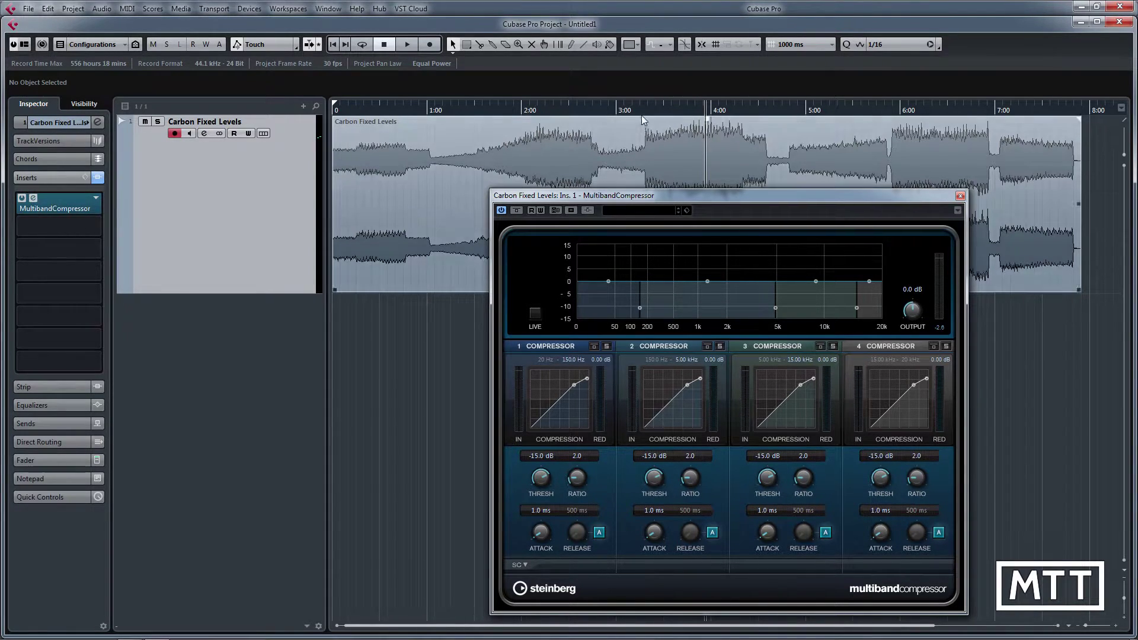
Play from about 3:32 with band 1 soloed and raise the band 1/2 crossover to about 188 Hz
{"action": "left_click", "coordinate": [674, 110]}
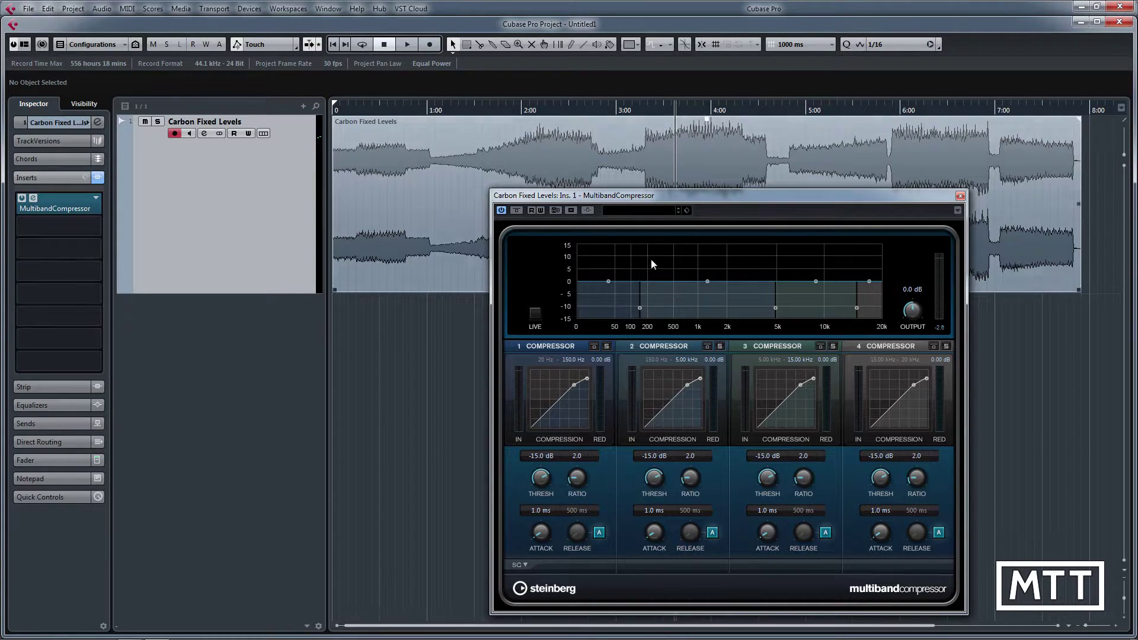
{"action": "left_click", "coordinate": [606, 346]}
{"action": "key", "text": "space"}
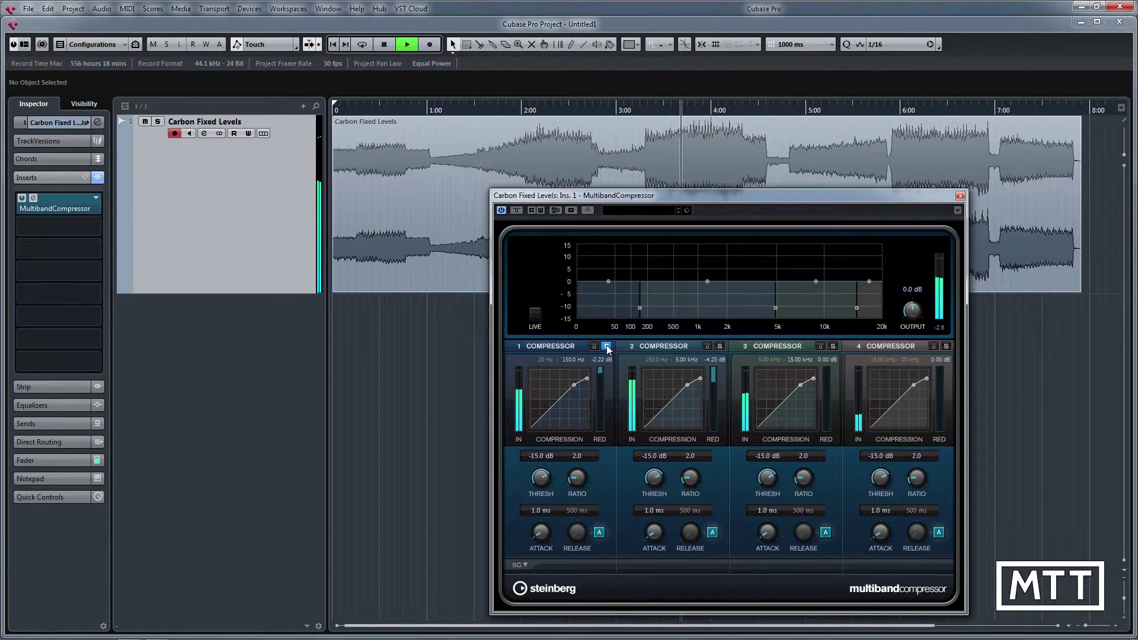
{"action": "mouse_move", "coordinate": [639, 308]}
{"action": "mouse_move", "coordinate": [638, 308]}
{"action": "left_mouse_down"}
{"action": "mouse_move", "coordinate": [657, 307]}
{"action": "mouse_move", "coordinate": [609, 311]}
{"action": "mouse_move", "coordinate": [644, 311]}
{"action": "left_mouse_up"}
{"action": "mouse_move", "coordinate": [644, 312]}
{"action": "left_mouse_down"}
{"action": "mouse_move", "coordinate": [674, 311]}
{"action": "mouse_move", "coordinate": [645, 312]}
{"action": "left_mouse_up"}
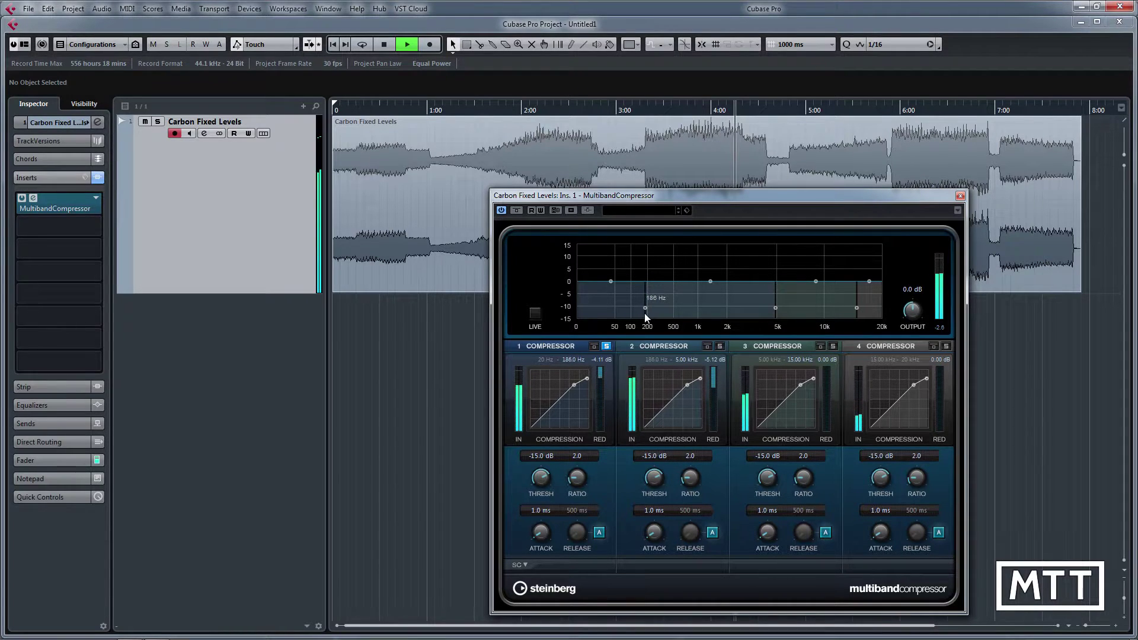
{"action": "key", "text": "space"}
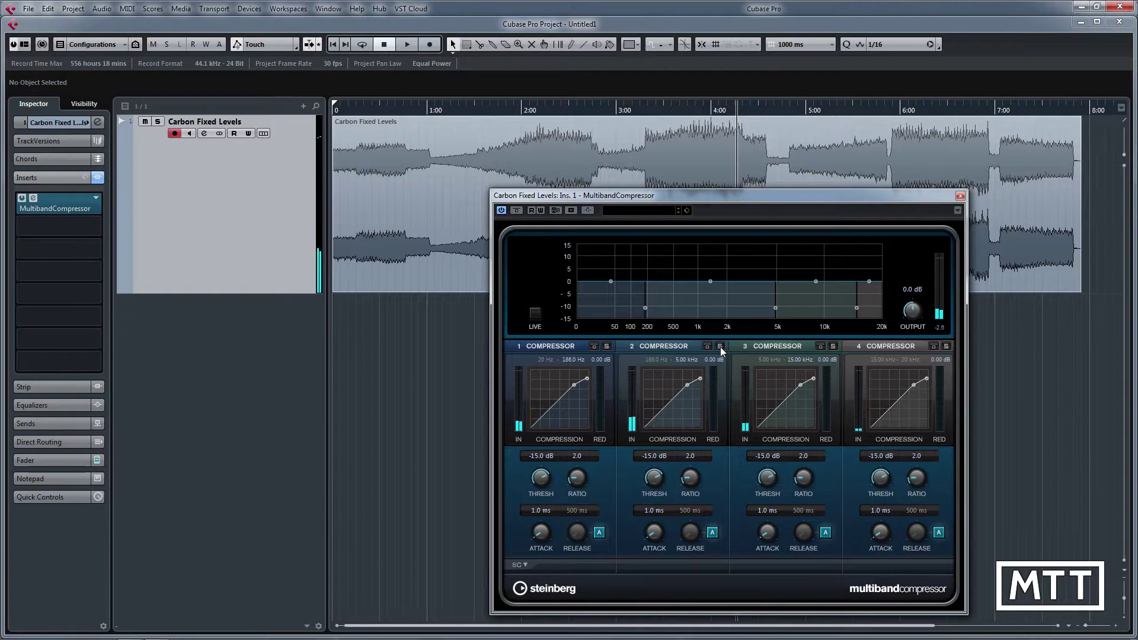
Solo band 2 and lower the band 2/3 crossover from 5 kHz to about 2.69 kHz while playing
{"action": "left_click", "coordinate": [720, 346]}
{"action": "left_click", "coordinate": [671, 110]}
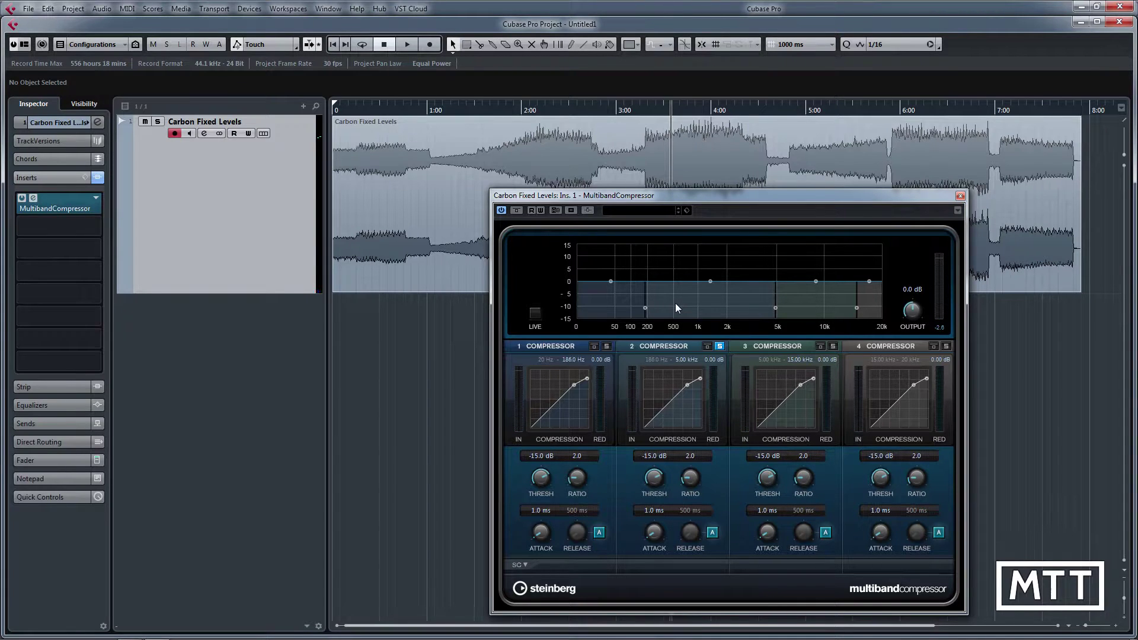
{"action": "key", "text": "space"}
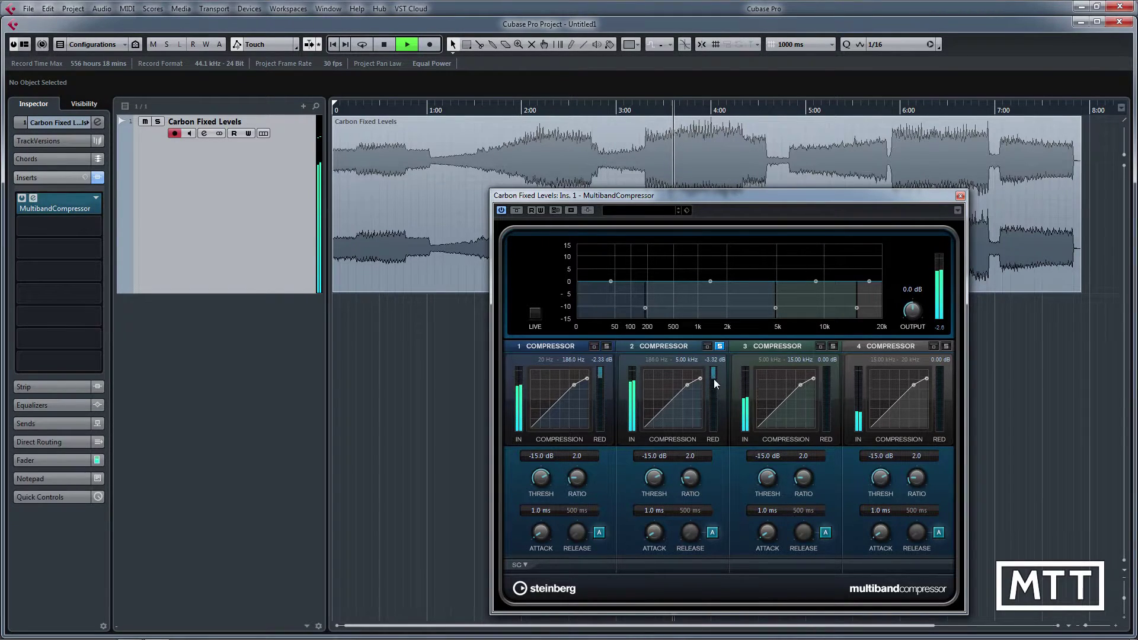
{"action": "mouse_move", "coordinate": [776, 308]}
{"action": "left_click_drag", "start_coordinate": [775, 308], "coordinate": [740, 304]}
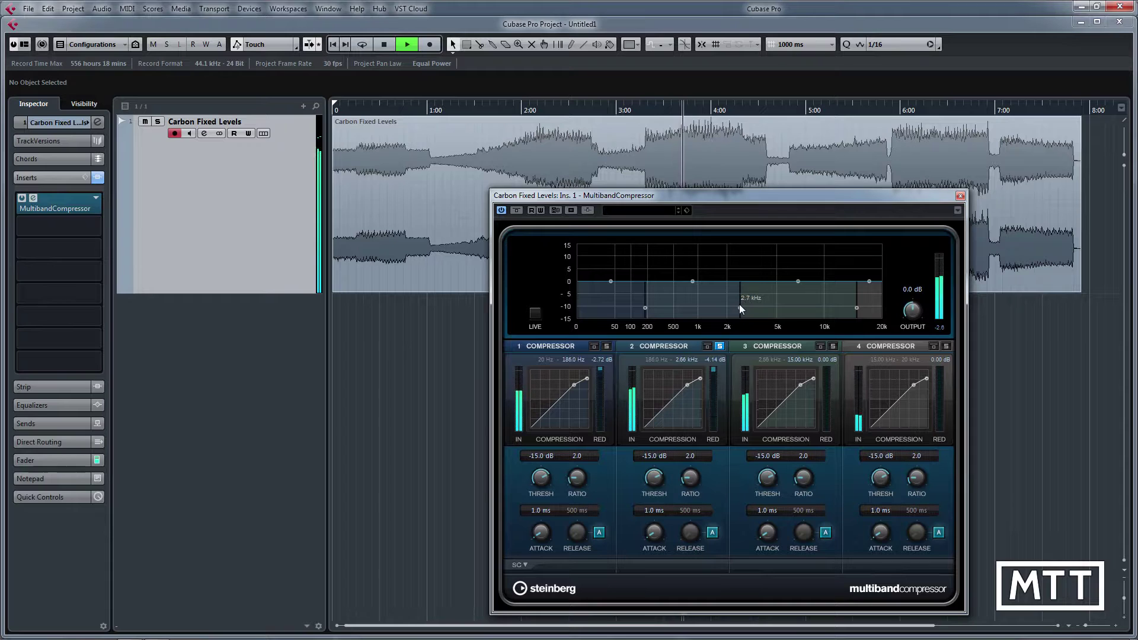
{"action": "mouse_move", "coordinate": [740, 309]}
{"action": "left_mouse_down"}
{"action": "mouse_move", "coordinate": [777, 309]}
{"action": "mouse_move", "coordinate": [741, 308]}
{"action": "left_mouse_up"}
{"action": "key", "text": "space"}
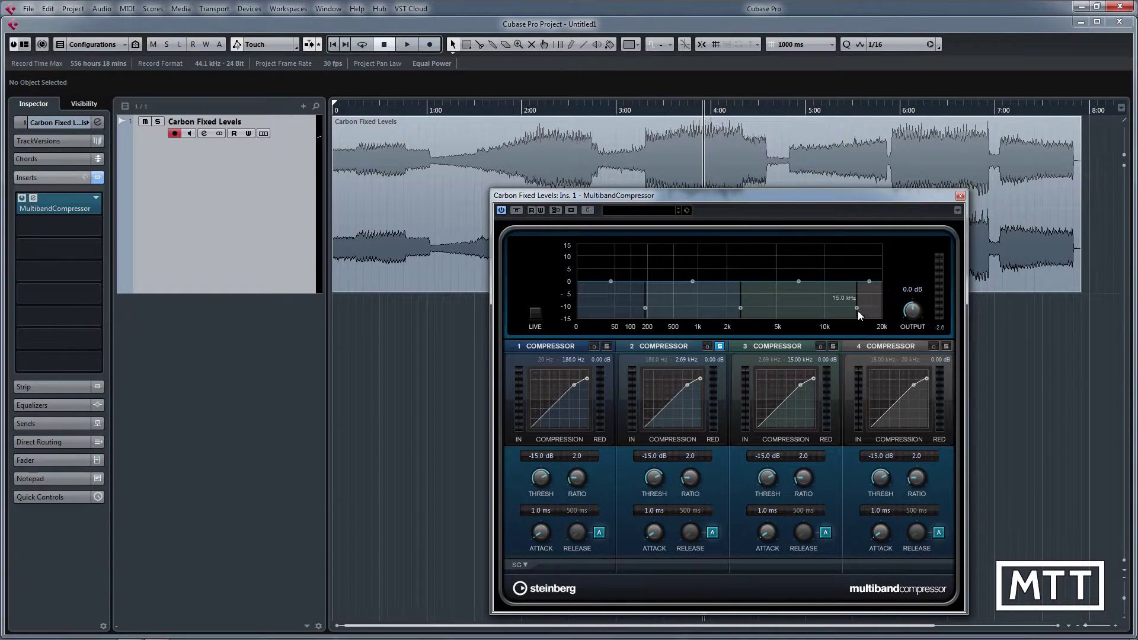
Solo band 4 and move the band 3/4 crossover from 15 kHz to about 10.36 kHz
{"action": "left_click", "coordinate": [675, 112]}
{"action": "left_click_drag", "start_coordinate": [856, 308], "coordinate": [825, 308]}
{"action": "key", "text": "space"}
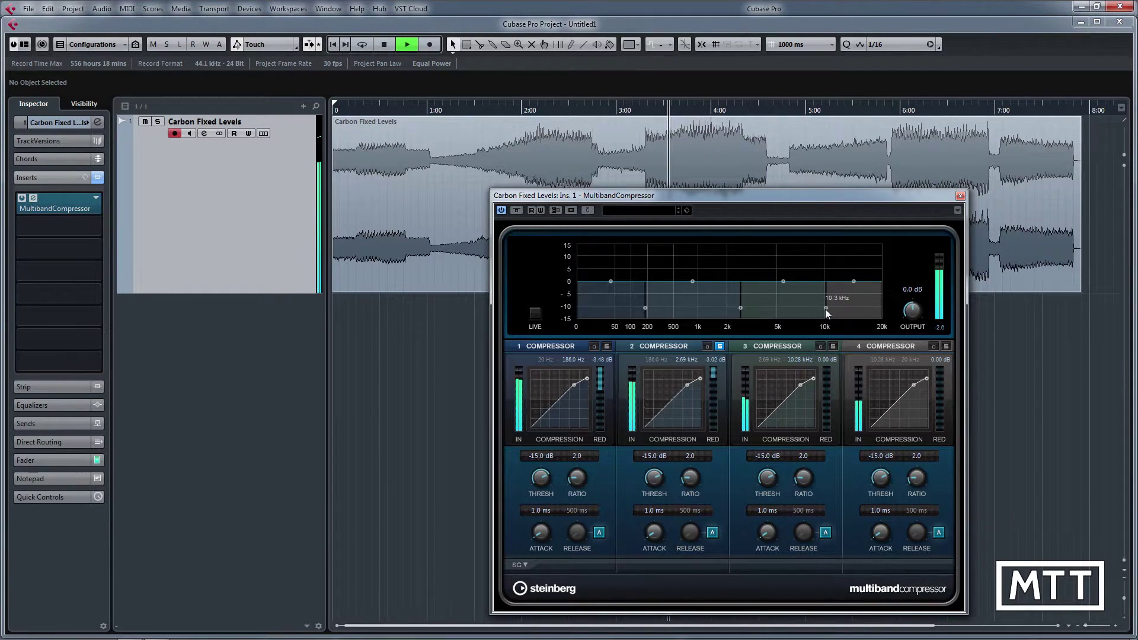
{"action": "left_click", "coordinate": [945, 345]}
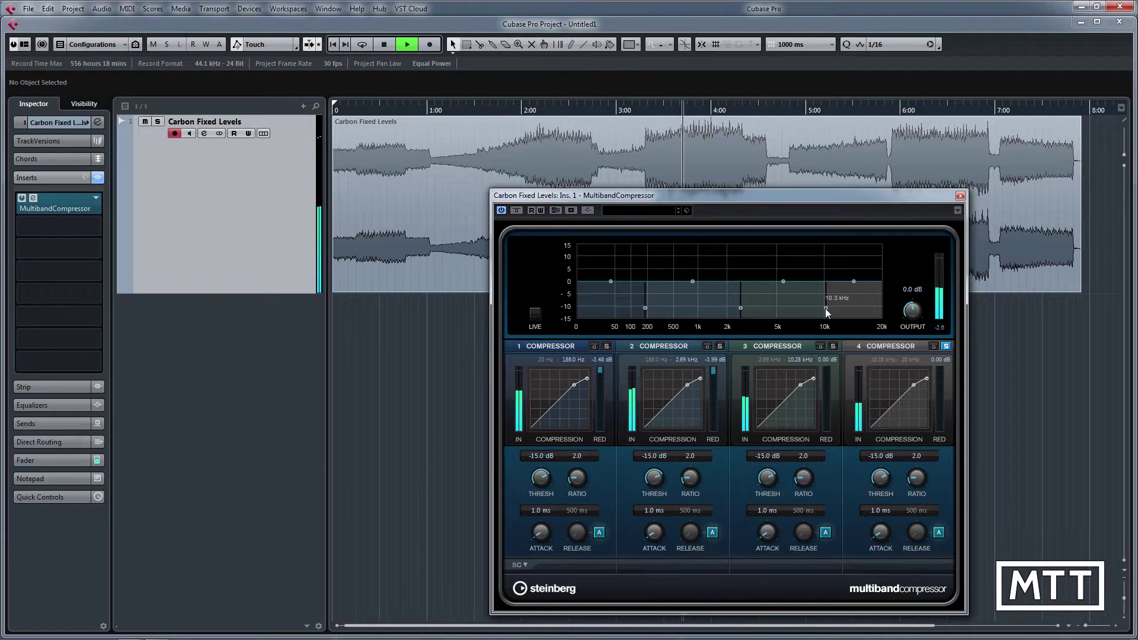
{"action": "mouse_move", "coordinate": [825, 308]}
{"action": "left_mouse_down"}
{"action": "mouse_move", "coordinate": [777, 306]}
{"action": "mouse_move", "coordinate": [826, 310]}
{"action": "left_mouse_up"}
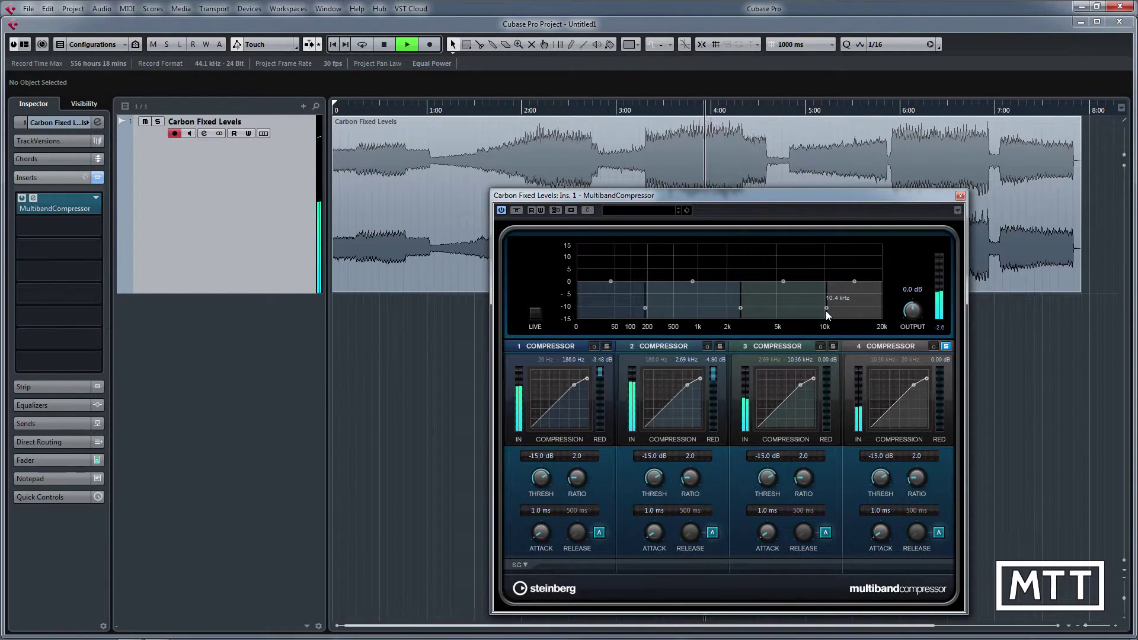
Stop playback, unsolo band 4, and lower band 1's threshold to -19.2 dB
{"action": "key", "text": "space"}
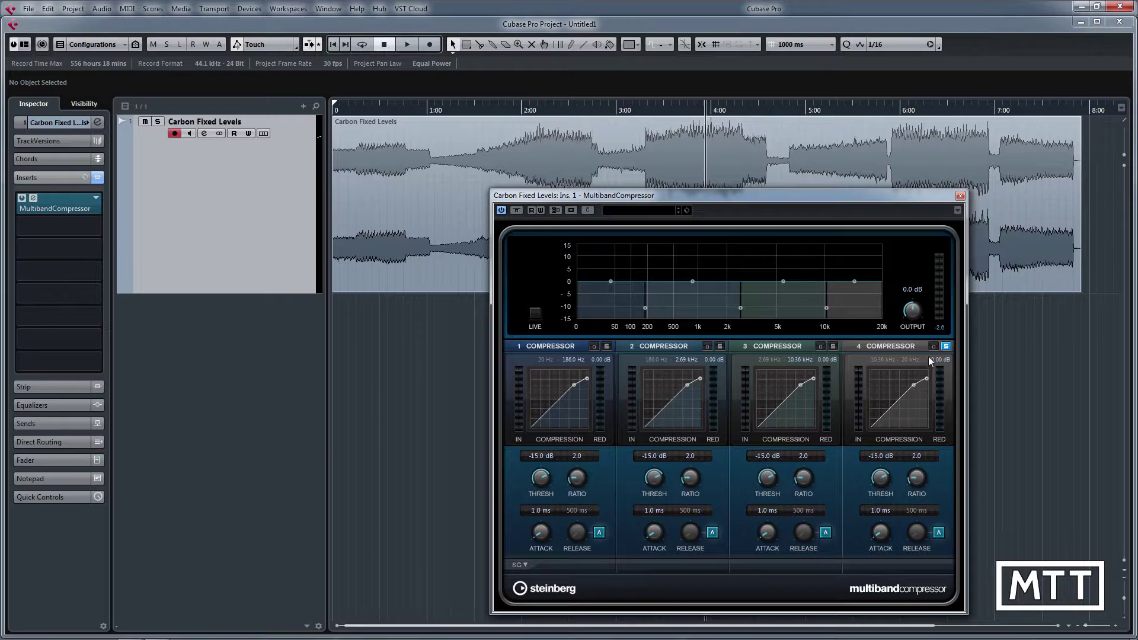
{"action": "left_click", "coordinate": [945, 346]}
{"action": "left_click_drag", "start_coordinate": [540, 478], "coordinate": [547, 441]}
Mark a locator range around 4:00, enable Cycle, and play the loop from its start
{"action": "left_click_drag", "start_coordinate": [703, 195], "coordinate": [705, 202]}
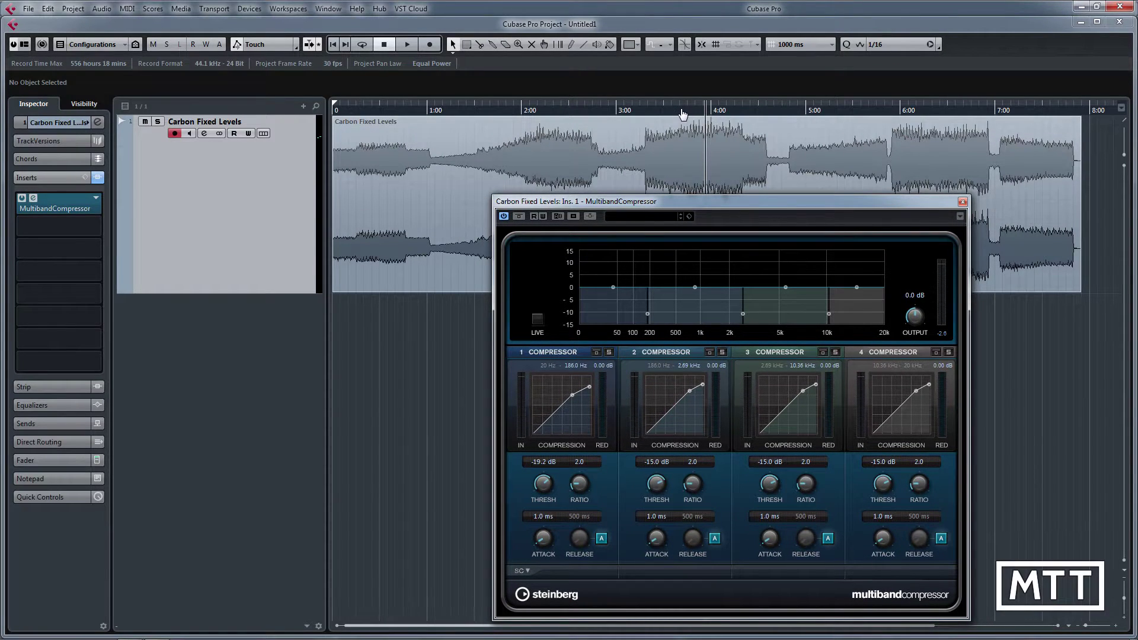
{"action": "left_click_drag", "start_coordinate": [682, 114], "coordinate": [743, 109]}
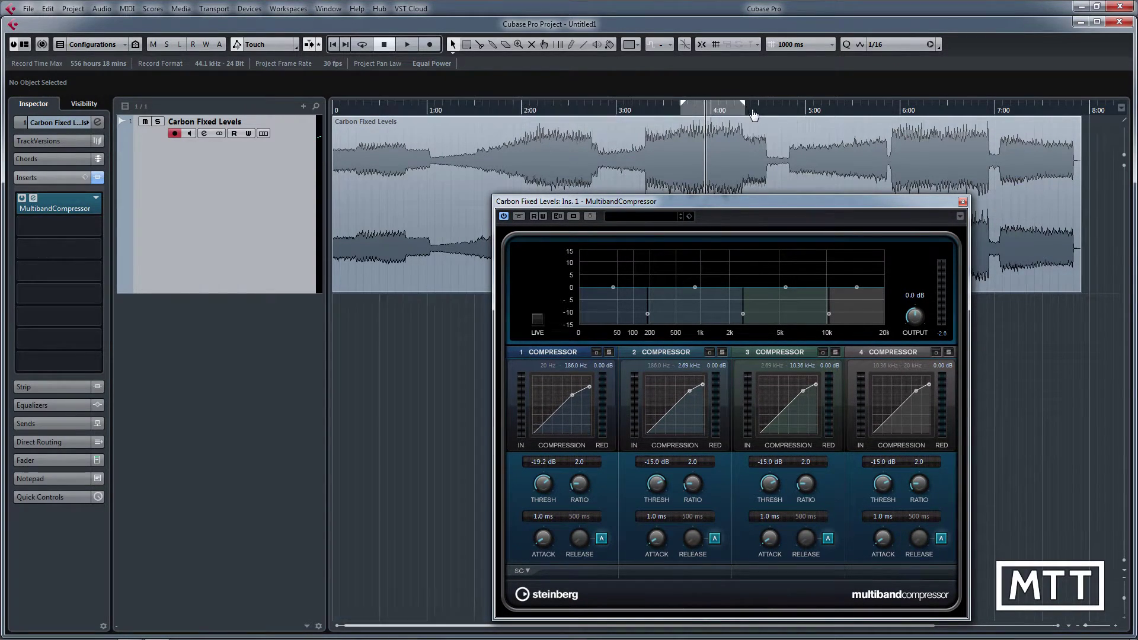
{"action": "key", "text": "KP_1"}
{"action": "key", "text": "KP_Divide"}
{"action": "key", "text": "space"}
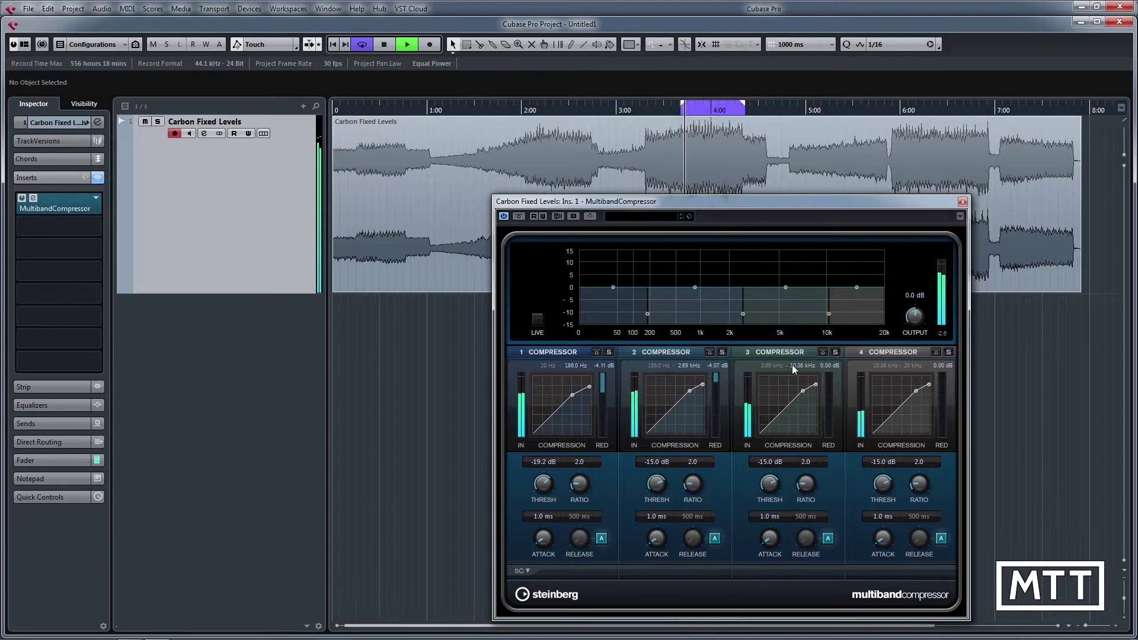
Set band 1's threshold to -16.5 dB and band 2's to -13.5 dB
{"action": "key", "text": "space"}
{"action": "left_click", "coordinate": [600, 365]}
{"action": "left_click", "coordinate": [711, 365]}
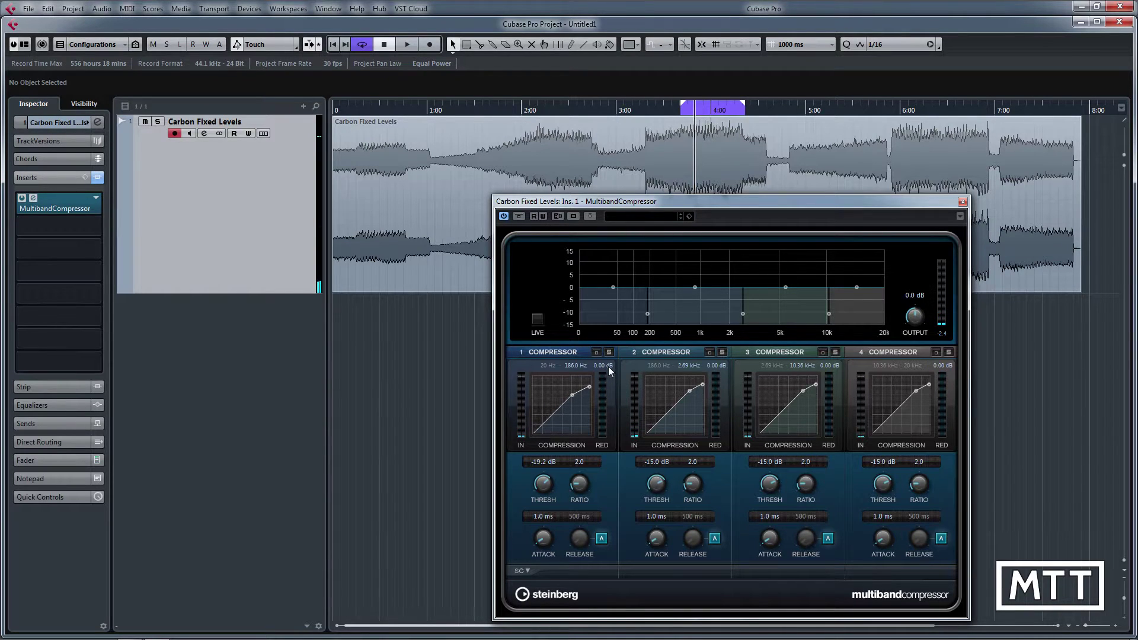
{"action": "scroll", "coordinate": [540, 482], "scroll_direction": "up", "scroll_amount": 5}
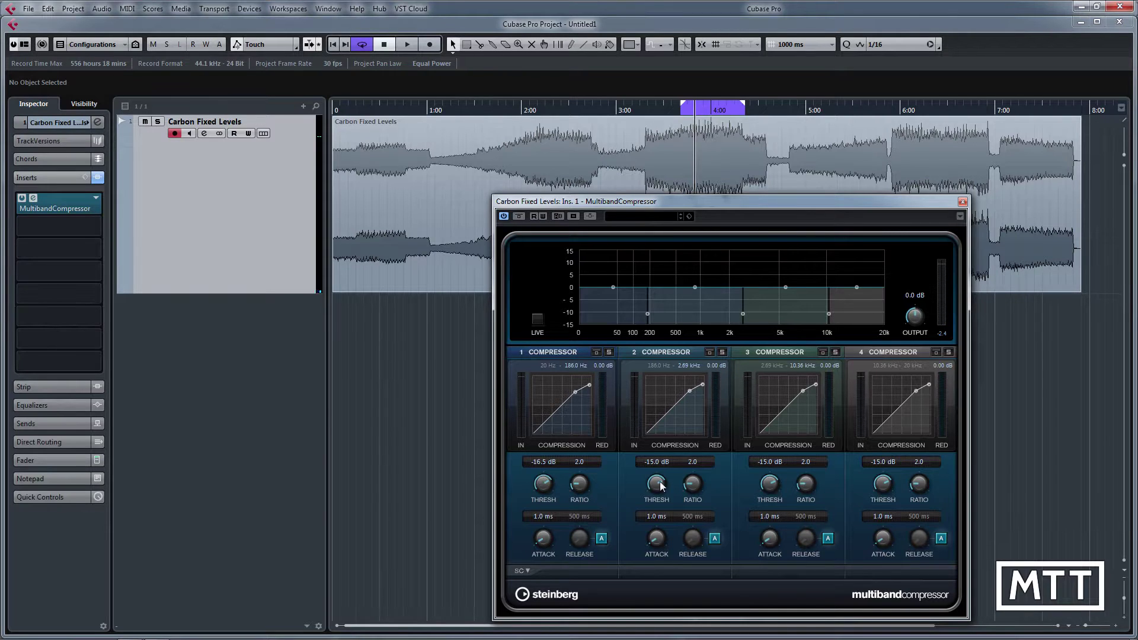
{"action": "scroll", "coordinate": [679, 477], "scroll_direction": "up", "scroll_amount": 3}
Resume playback and set band 3's threshold to -22.5 dB
{"action": "key", "text": "space"}
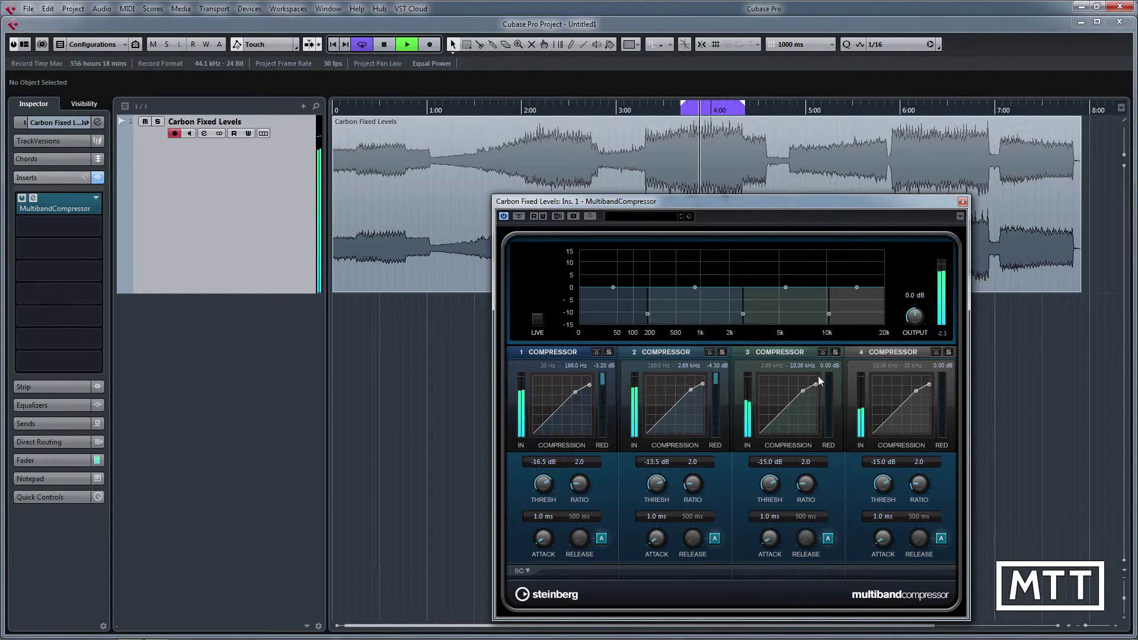
{"action": "scroll", "coordinate": [767, 487], "scroll_direction": "down", "scroll_amount": 2}
{"action": "scroll", "coordinate": [767, 488], "scroll_direction": "down", "scroll_amount": 8}
{"action": "scroll", "coordinate": [764, 497], "scroll_direction": "up", "scroll_amount": 2}
{"action": "scroll", "coordinate": [763, 493], "scroll_direction": "up", "scroll_amount": 1}
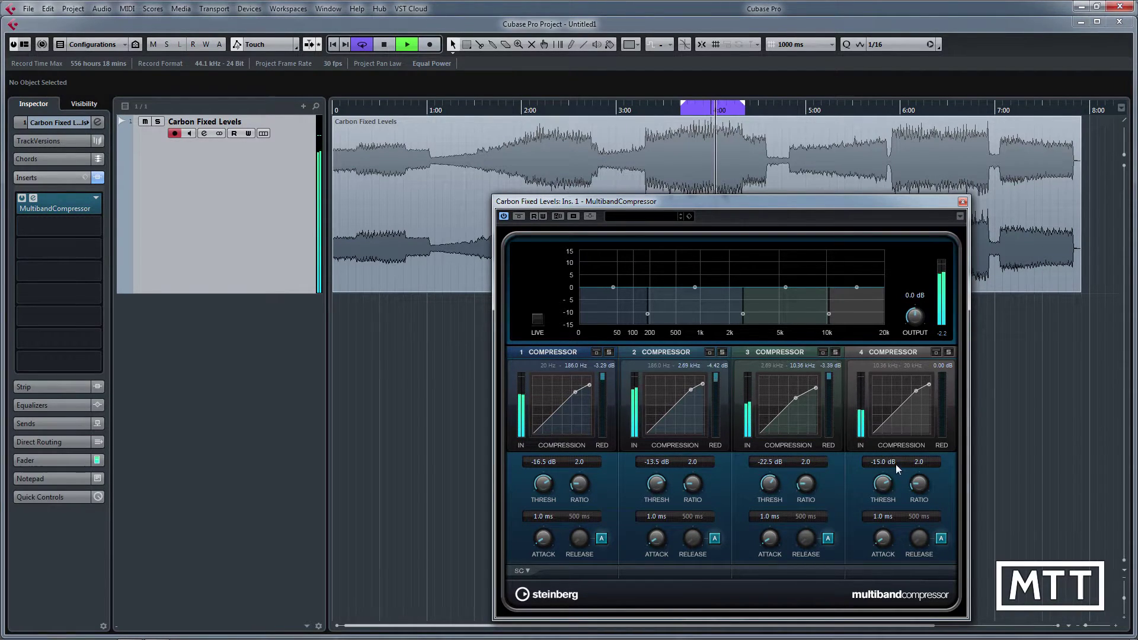
Set band 4's threshold to -25.8 dB and band 2's to -12.3 dB, then move the panel off the waveform
{"action": "left_click_drag", "start_coordinate": [881, 486], "coordinate": [879, 496]}
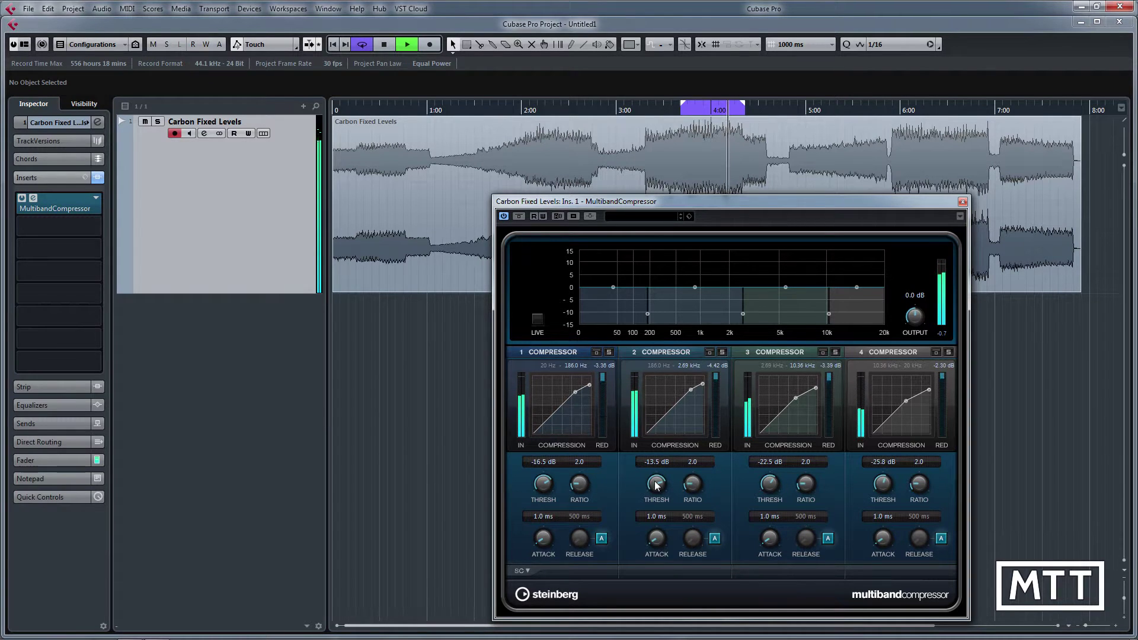
{"action": "scroll", "coordinate": [653, 482], "scroll_direction": "up", "scroll_amount": 3}
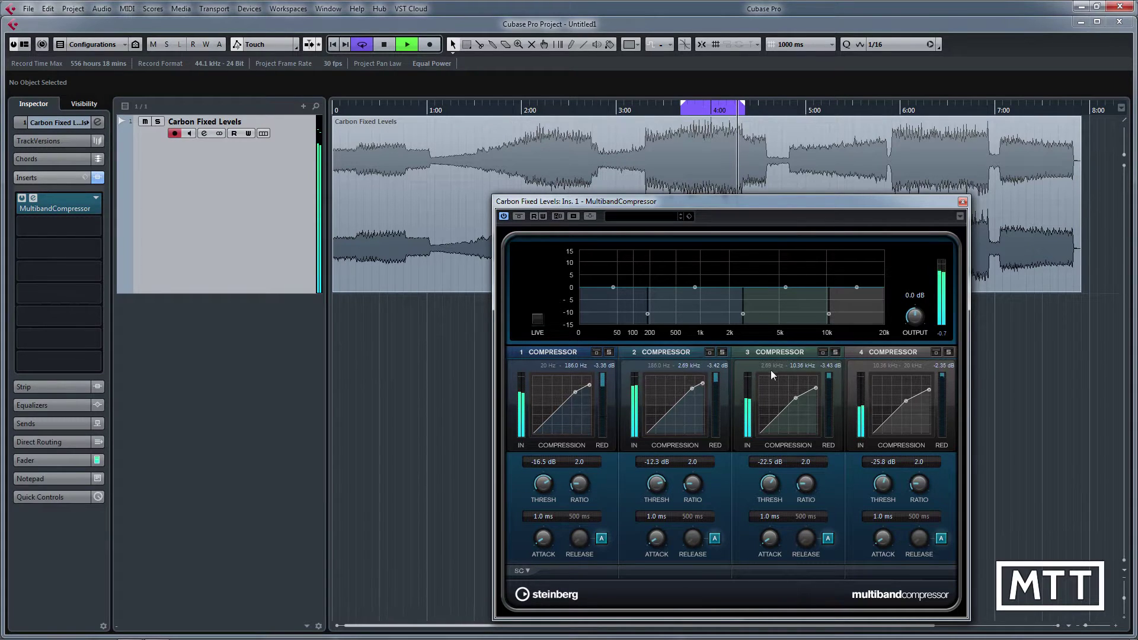
{"action": "key", "text": "space"}
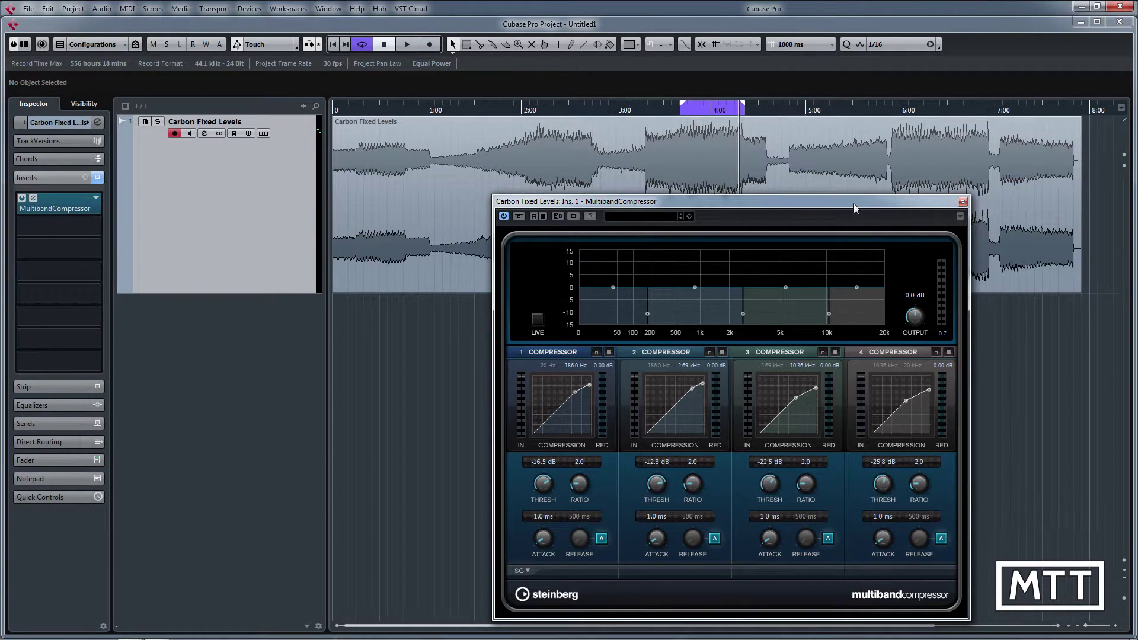
{"action": "left_click_drag", "start_coordinate": [855, 205], "coordinate": [873, 314]}
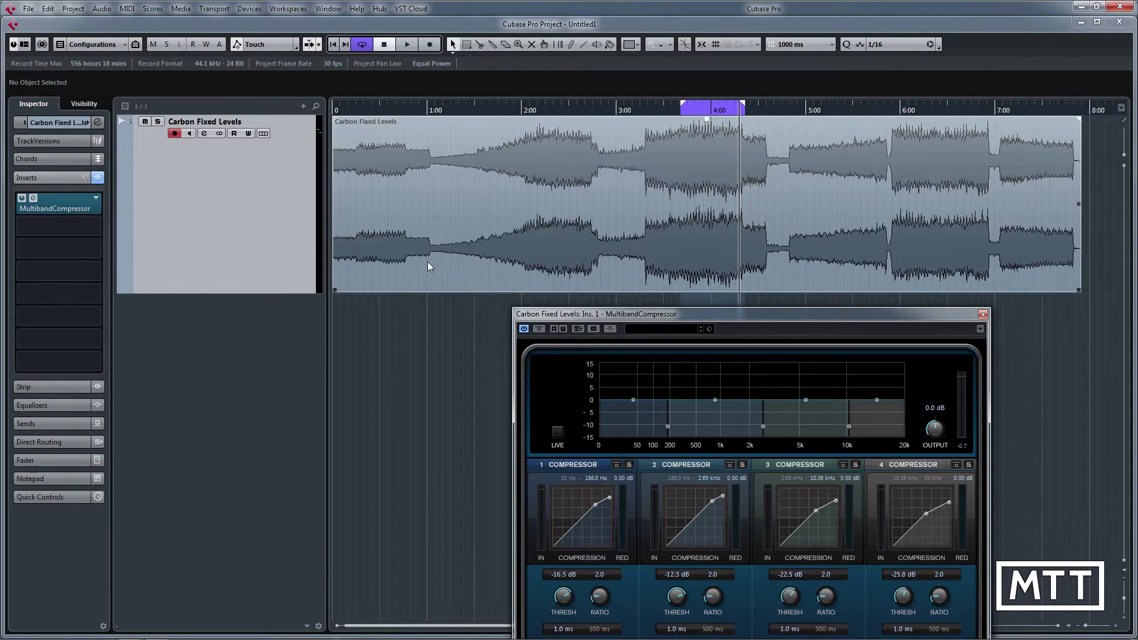
{"action": "key", "text": "F3"}
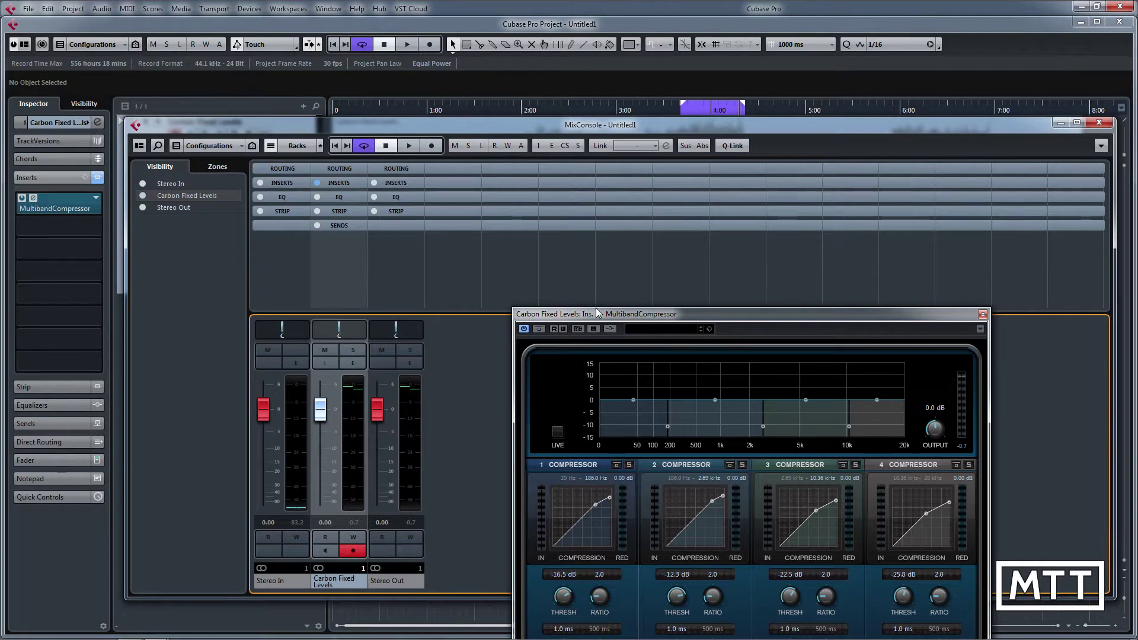
{"action": "left_click", "coordinate": [539, 329]}
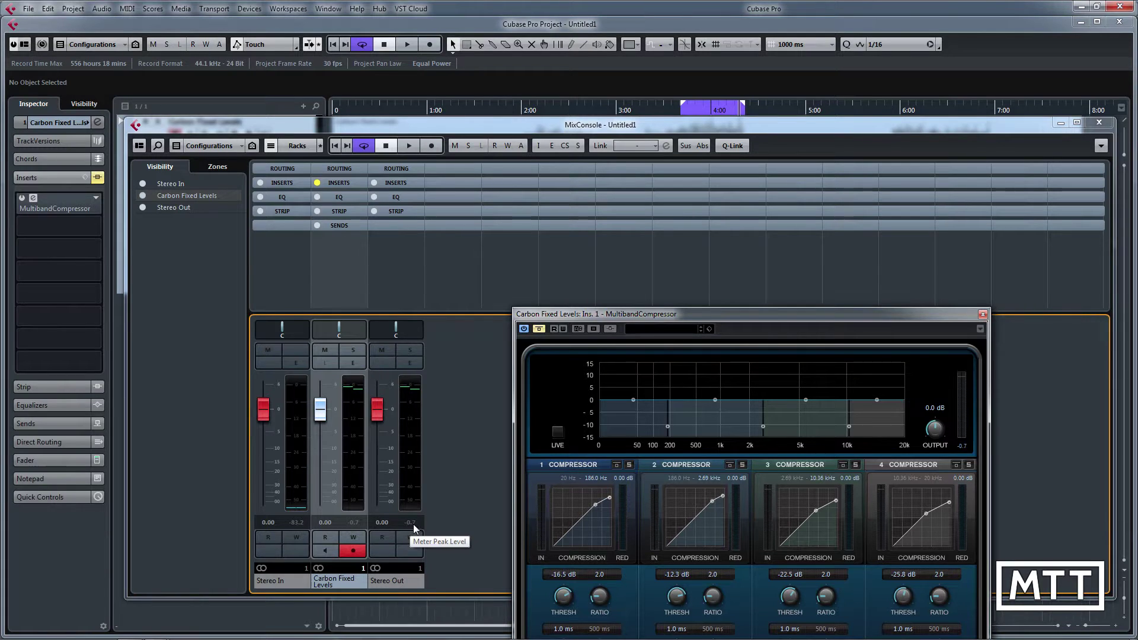
{"action": "left_click", "coordinate": [411, 523]}
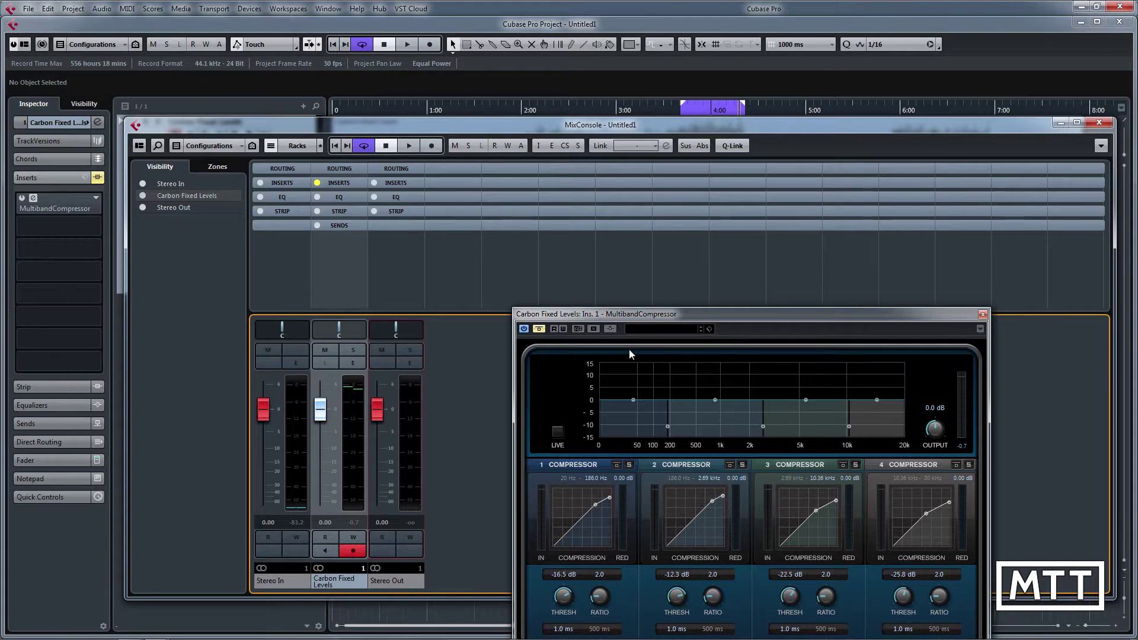
{"action": "left_click", "coordinate": [540, 329]}
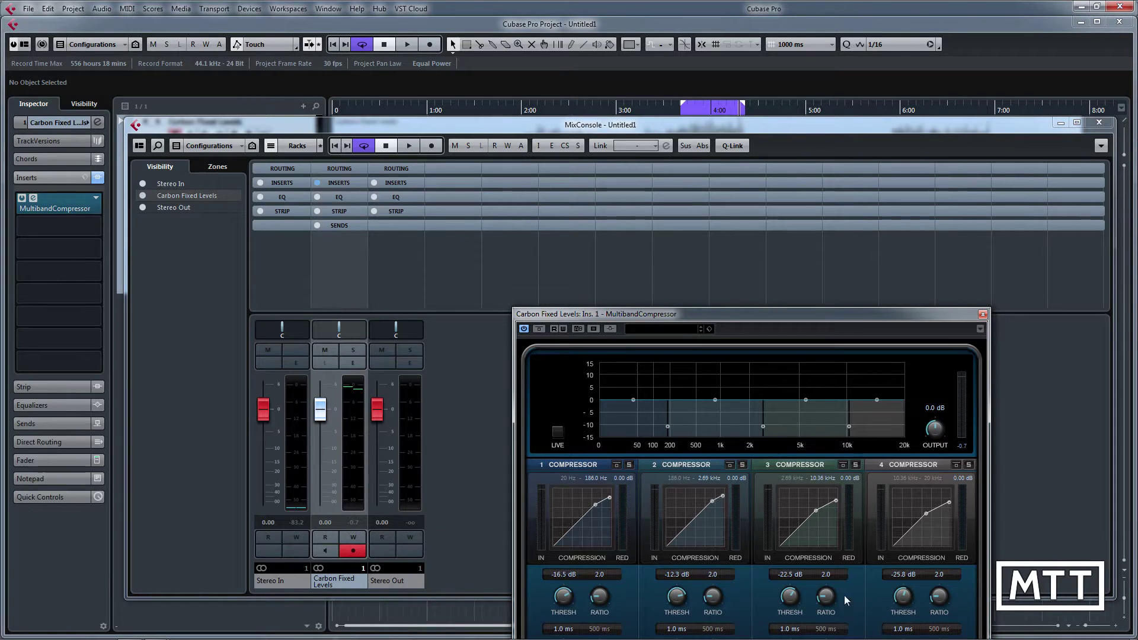
{"action": "left_click", "coordinate": [1098, 122]}
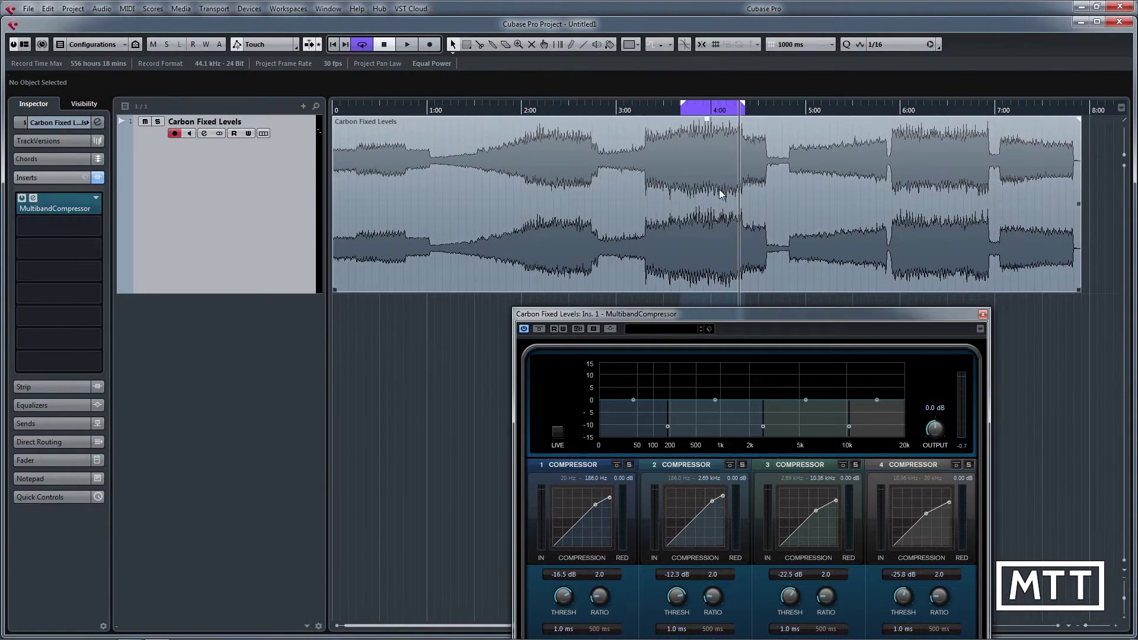
Set the locators to the whole Carbon Fixed Levels event and turn off Cycle
{"action": "left_click", "coordinate": [650, 176]}
{"action": "key", "text": "p"}
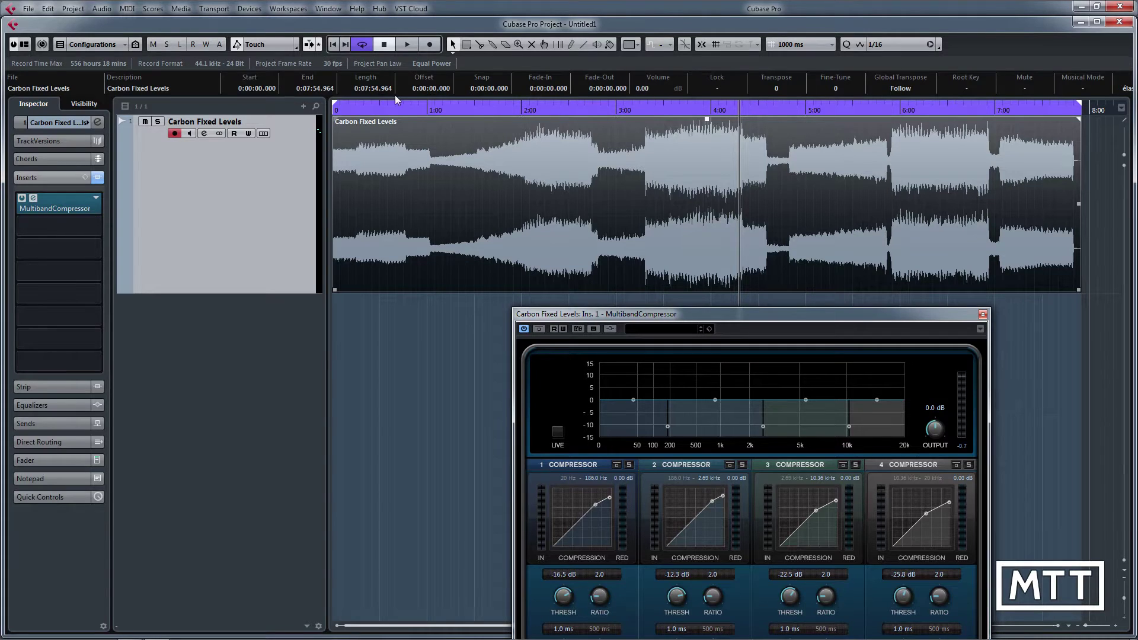
{"action": "left_click", "coordinate": [361, 44]}
Export an Audio Mixdown of the song as a WAV file named 'Carbon MBC 1'
{"action": "left_click", "coordinate": [28, 9]}
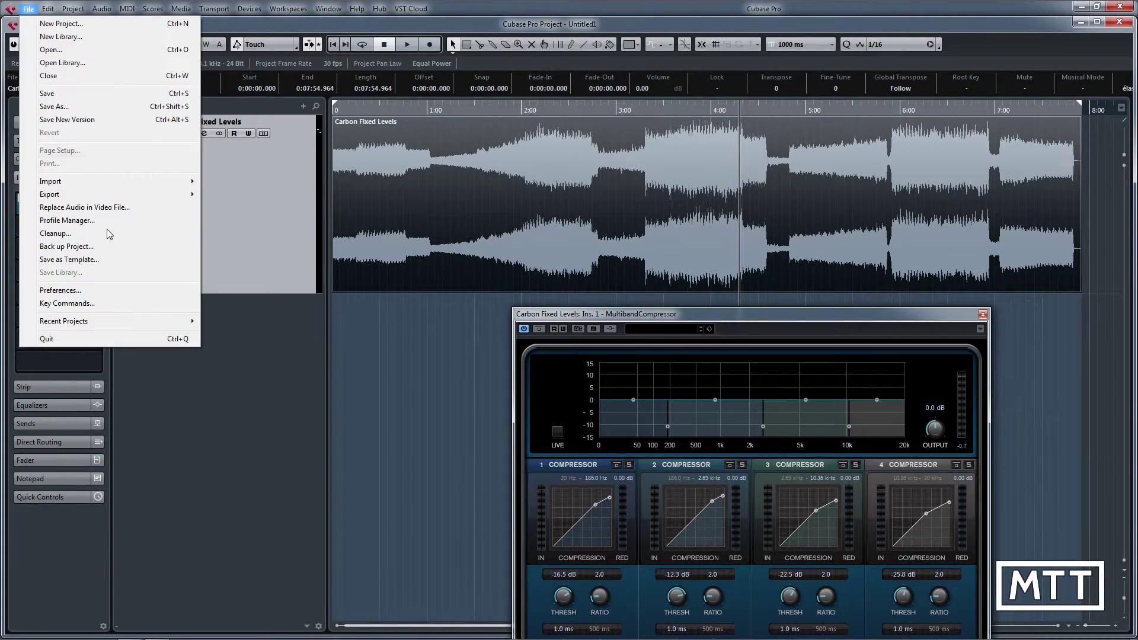
{"action": "mouse_move", "coordinate": [126, 194]}
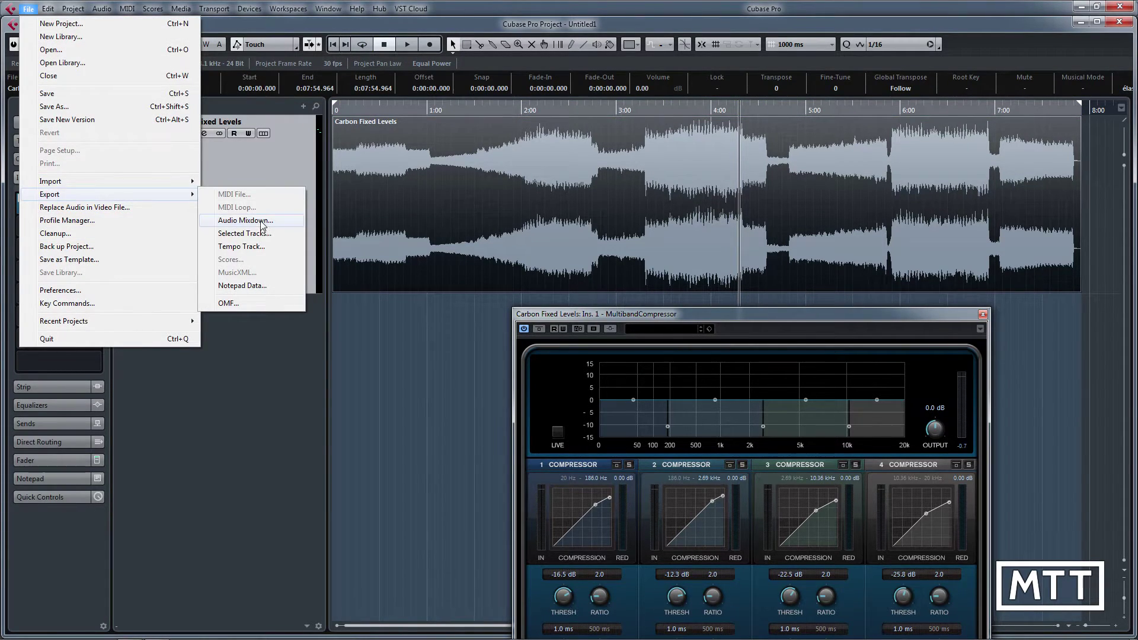
{"action": "left_click", "coordinate": [260, 222]}
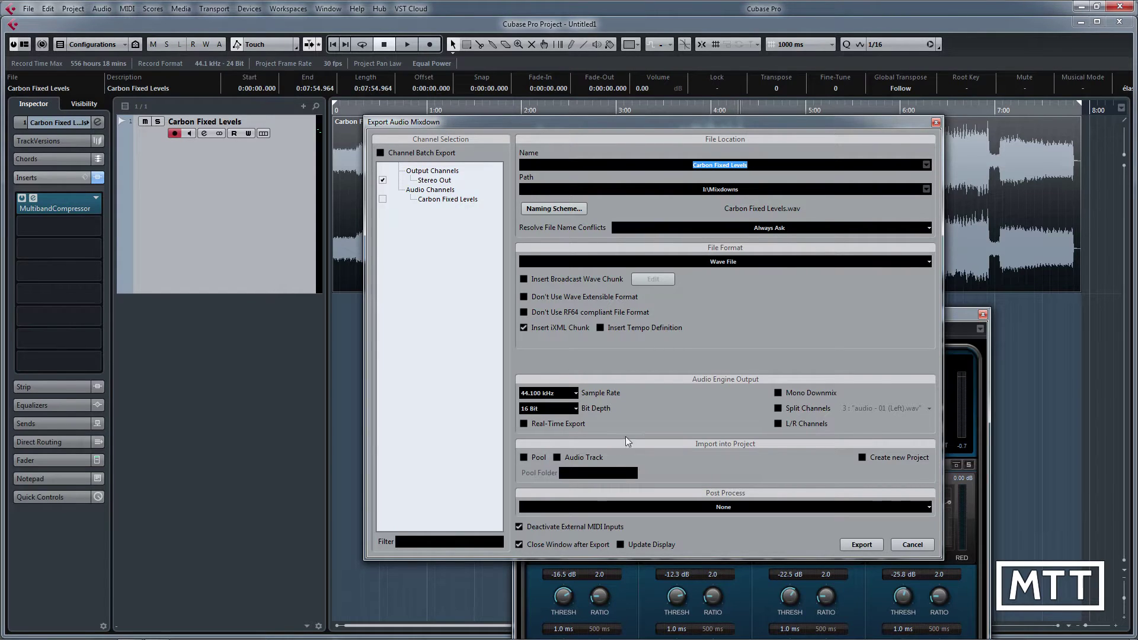
{"action": "left_click_drag", "start_coordinate": [756, 171], "coordinate": [714, 177]}
{"action": "type", "text": "MBC 1"}
{"action": "left_click", "coordinate": [860, 544]}
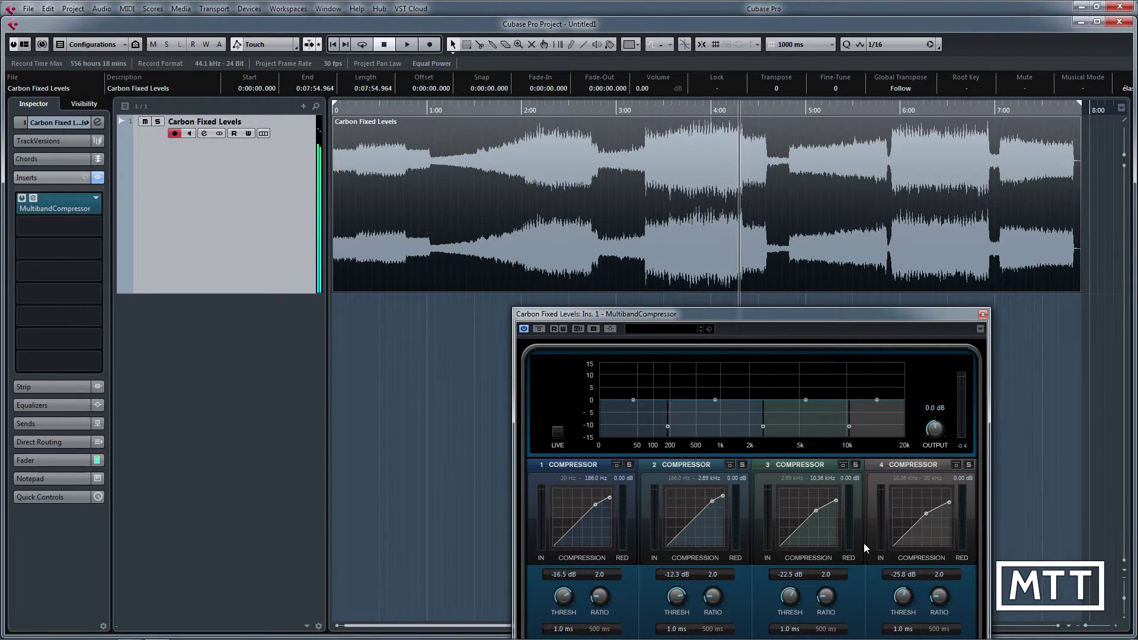
Open the MixConsole with F3, set the compressor output to 0.4 dB, and reset the Stereo Out peak meter
{"action": "key", "text": "F3"}
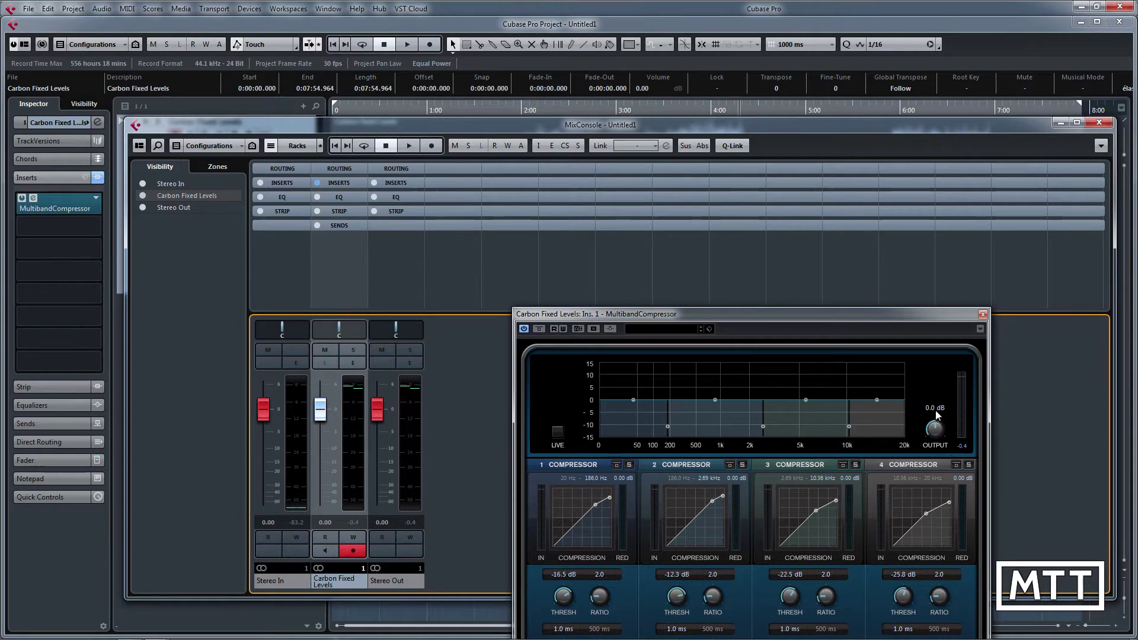
{"action": "type", "text": "0.4"}
{"action": "key", "text": "Return"}
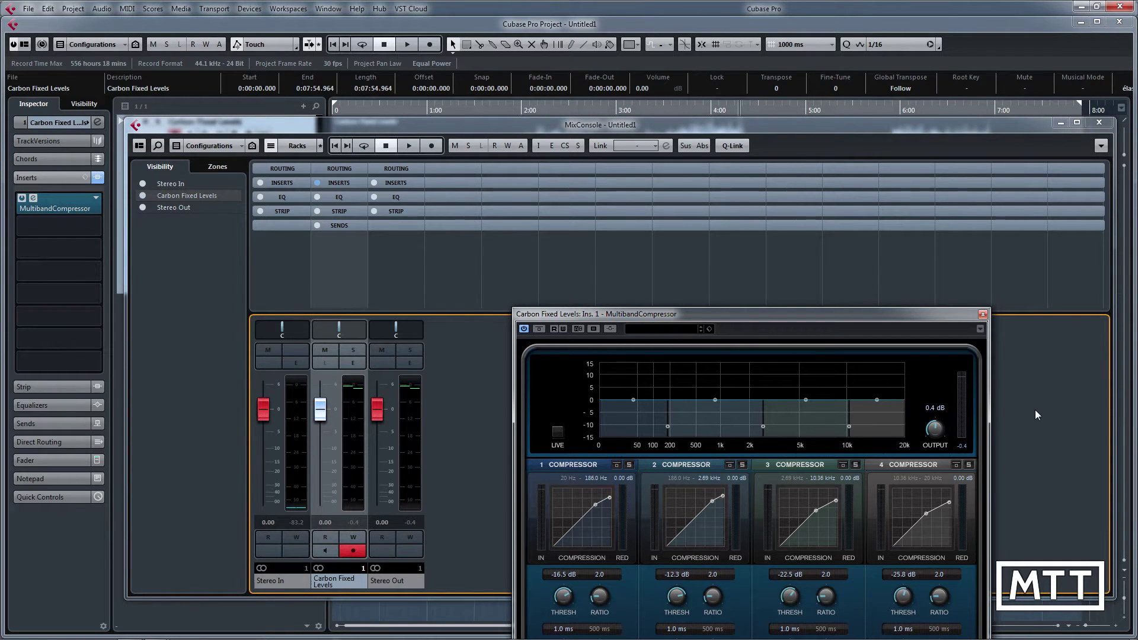
{"action": "left_click", "coordinate": [409, 523]}
Export an audio mixdown named Carbon MBC 2
{"action": "left_click", "coordinate": [30, 9]}
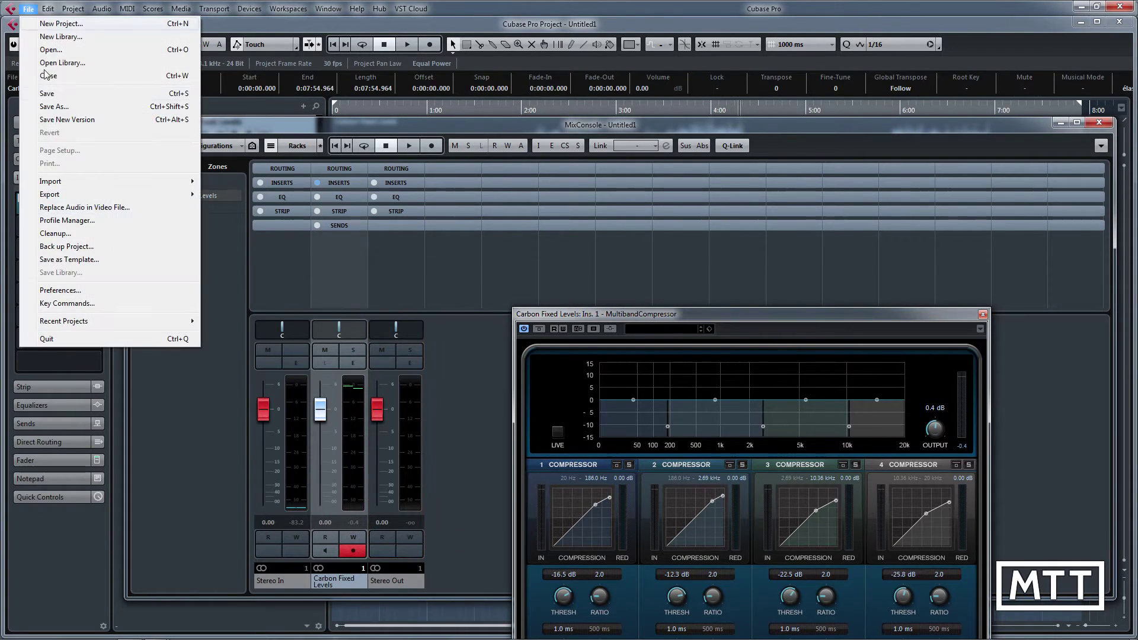
{"action": "mouse_move", "coordinate": [142, 200]}
{"action": "left_click", "coordinate": [245, 220]}
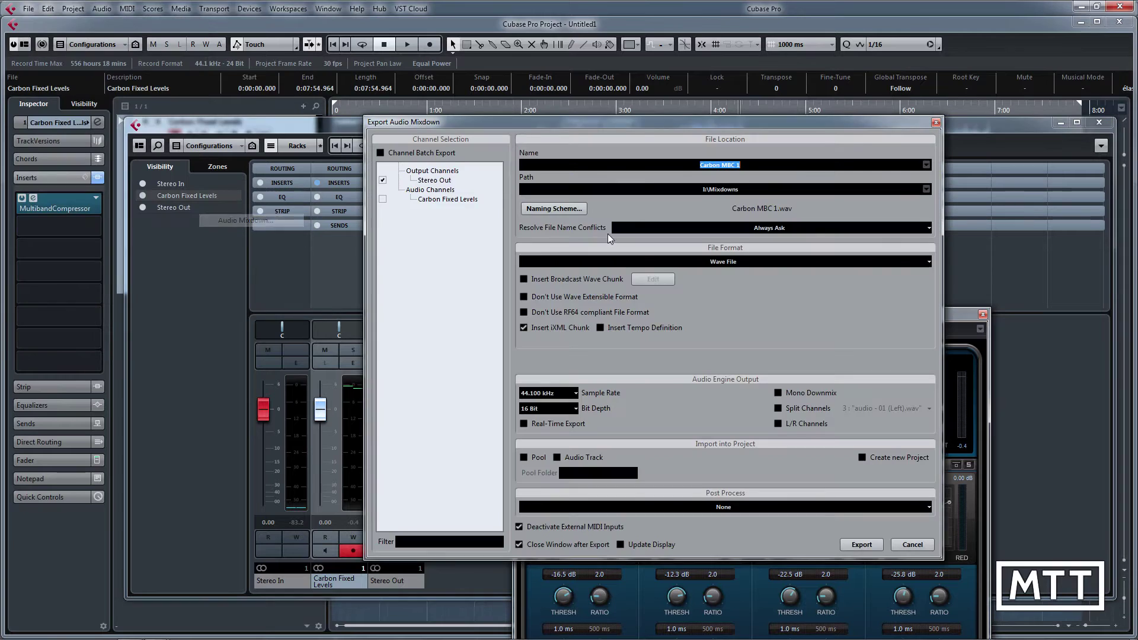
{"action": "left_click", "coordinate": [761, 167]}
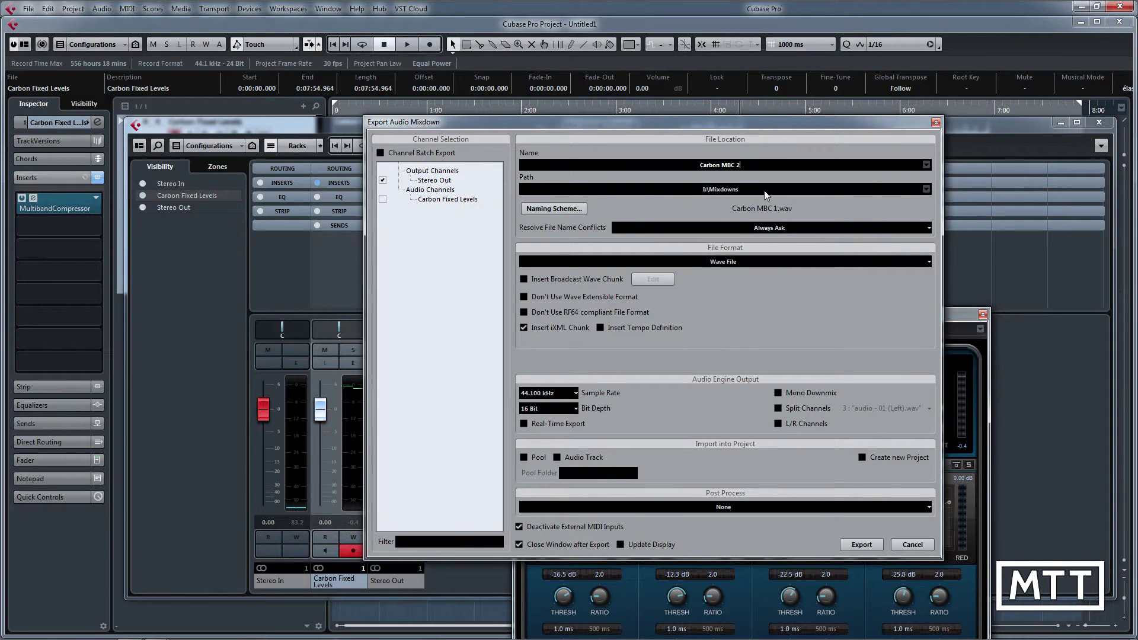
{"action": "left_click", "coordinate": [860, 545]}
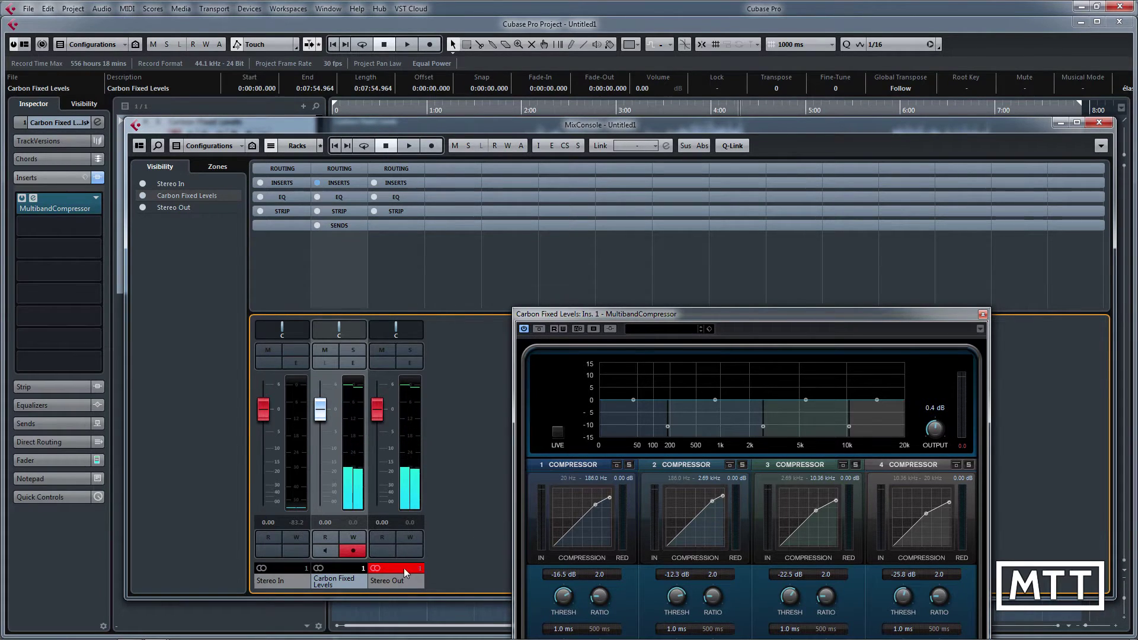
Lower the MultibandCompressor's output gain to 0.3 dB
{"action": "left_click", "coordinate": [937, 407]}
{"action": "type", "text": "0."}
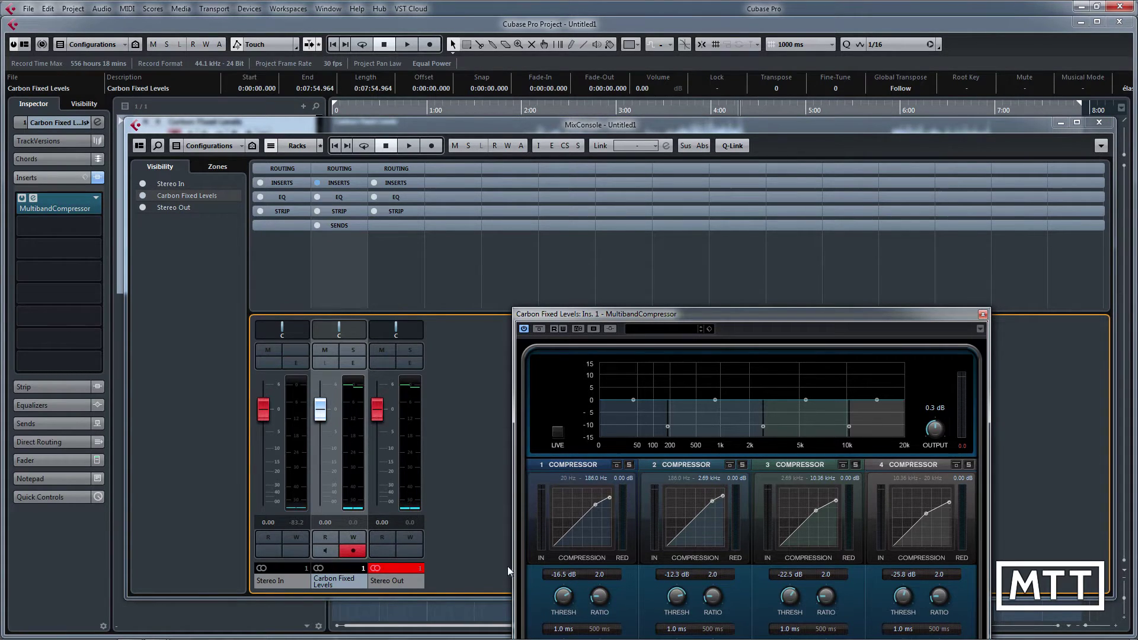
{"action": "left_click", "coordinate": [28, 8]}
Export another audio mixdown named Carbon MBC 3
{"action": "mouse_move", "coordinate": [131, 194]}
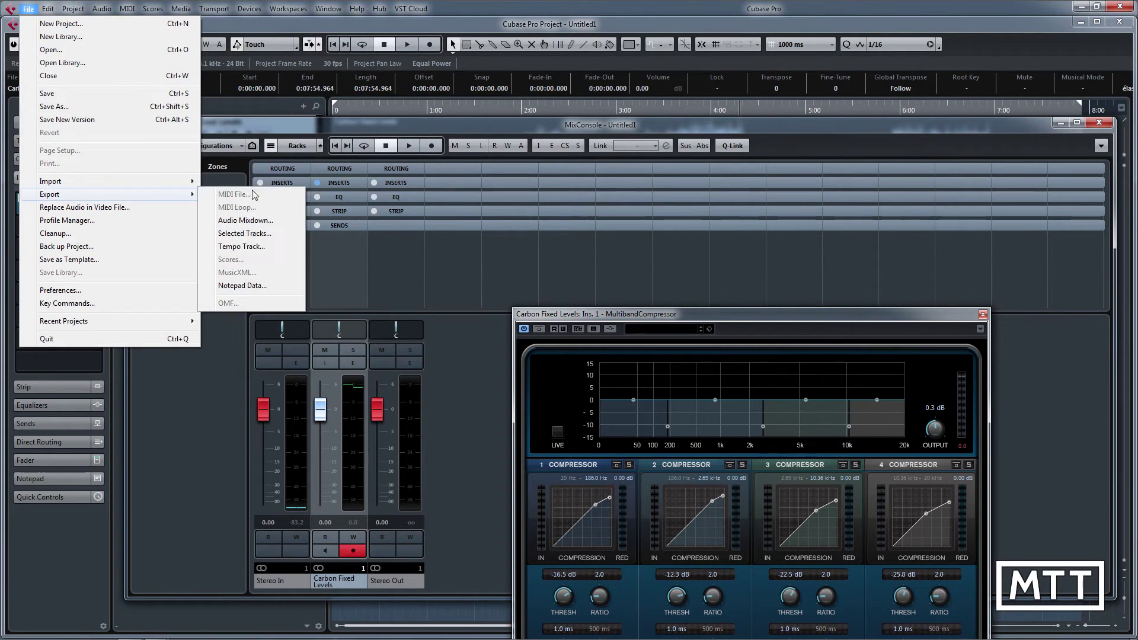
{"action": "left_click", "coordinate": [245, 219]}
{"action": "type", "text": "Carbon MBC 2"}
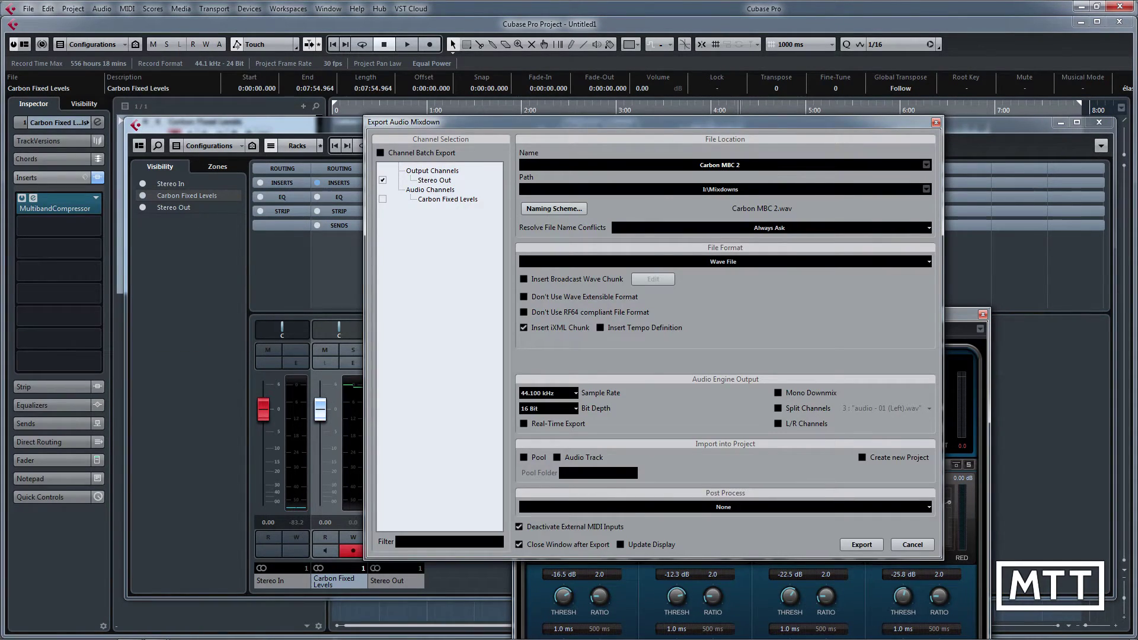
{"action": "key", "text": "BackSpace"}
{"action": "type", "text": "3"}
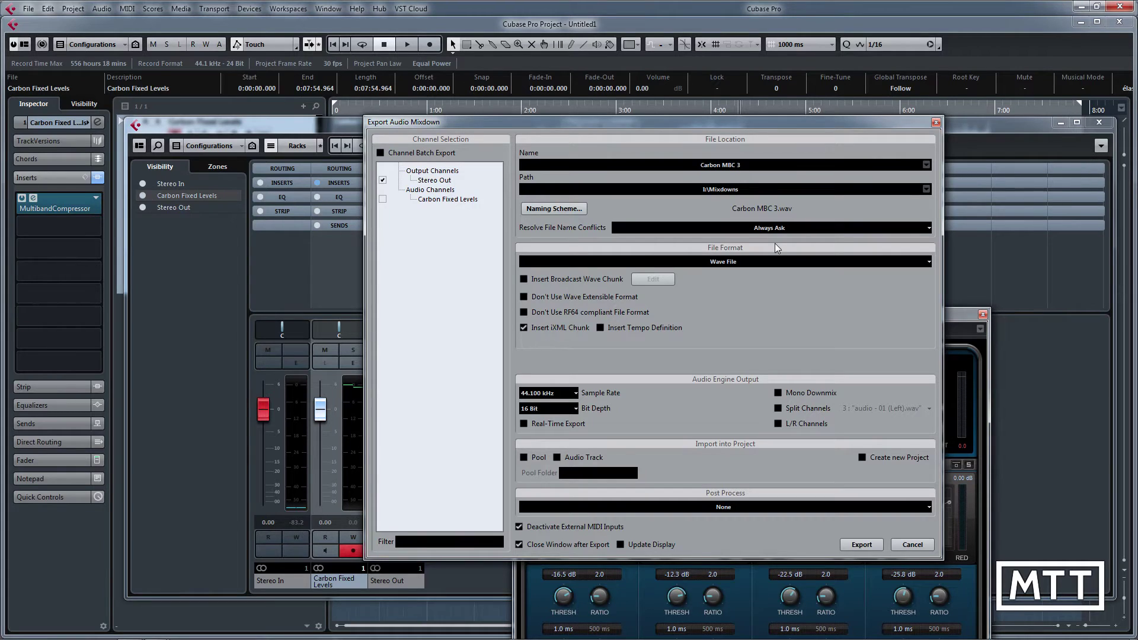
{"action": "left_click", "coordinate": [861, 543]}
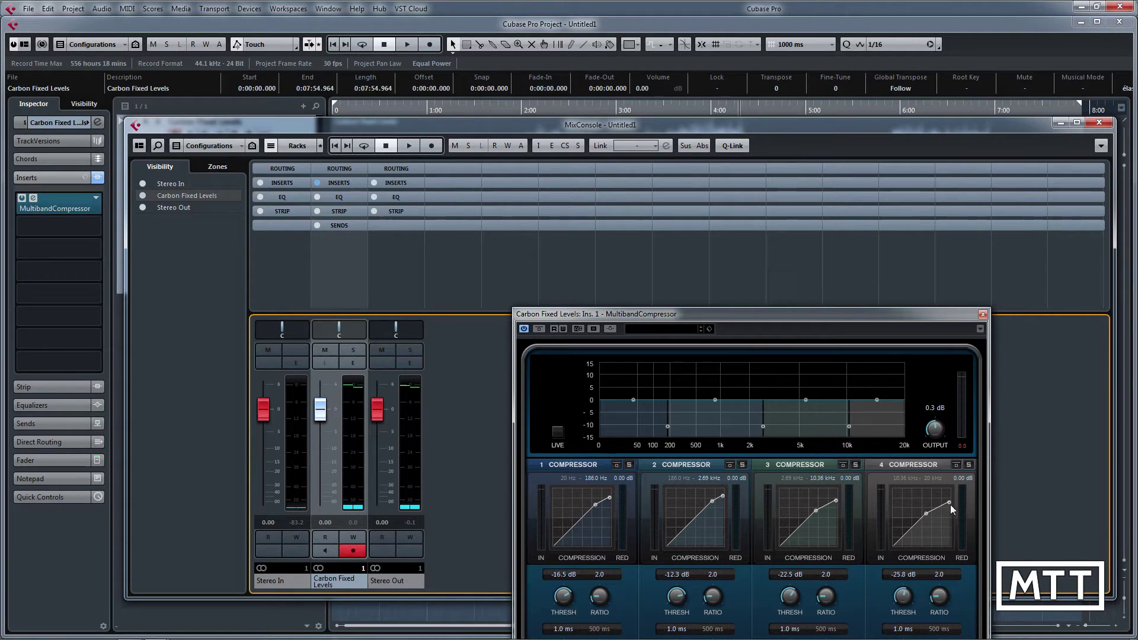
Close the MixConsole, move the compressor window up, and set the playback start point
{"action": "left_click", "coordinate": [1098, 123]}
{"action": "left_click_drag", "start_coordinate": [724, 315], "coordinate": [829, 196]}
{"action": "left_click", "coordinate": [690, 111]}
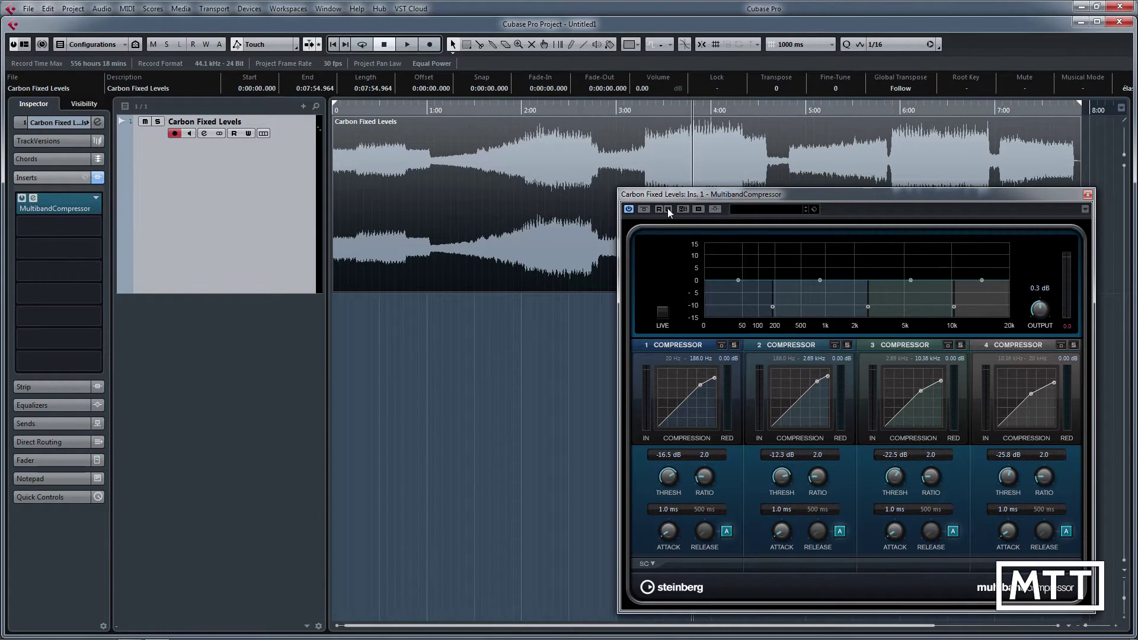
{"action": "key", "text": "space"}
{"action": "left_click", "coordinate": [645, 211]}
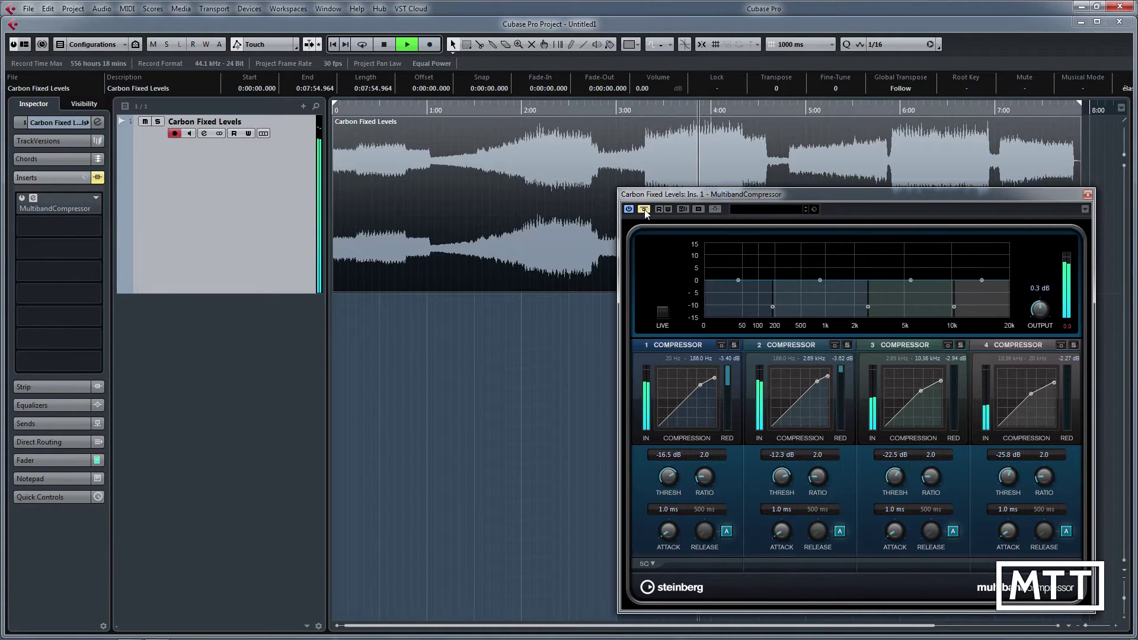
{"action": "left_click", "coordinate": [644, 210]}
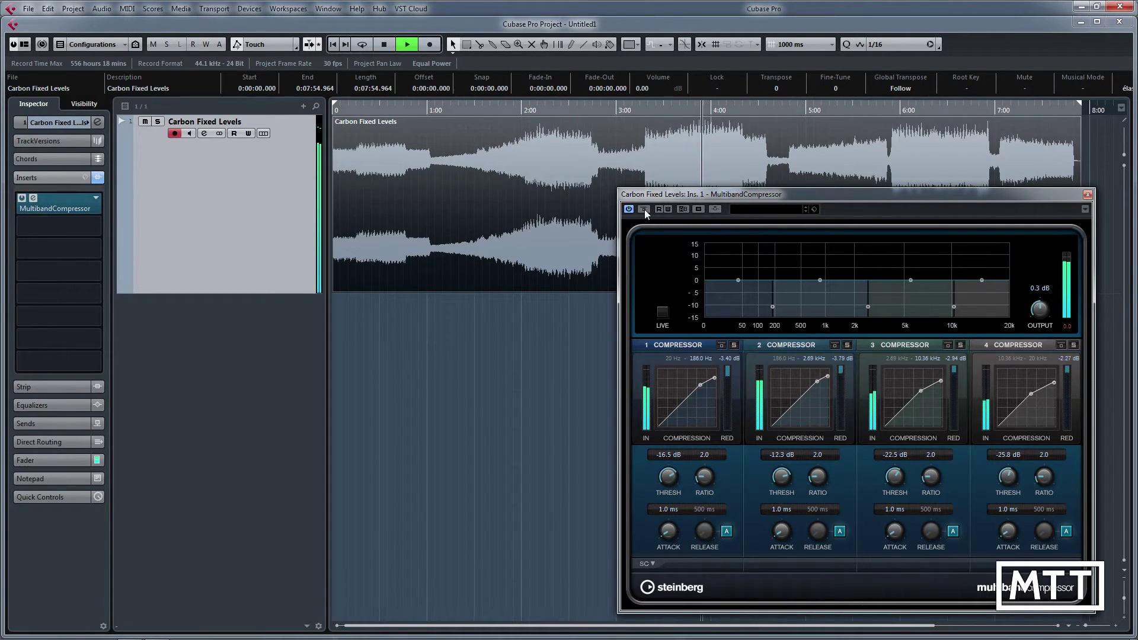
{"action": "left_click", "coordinate": [644, 209]}
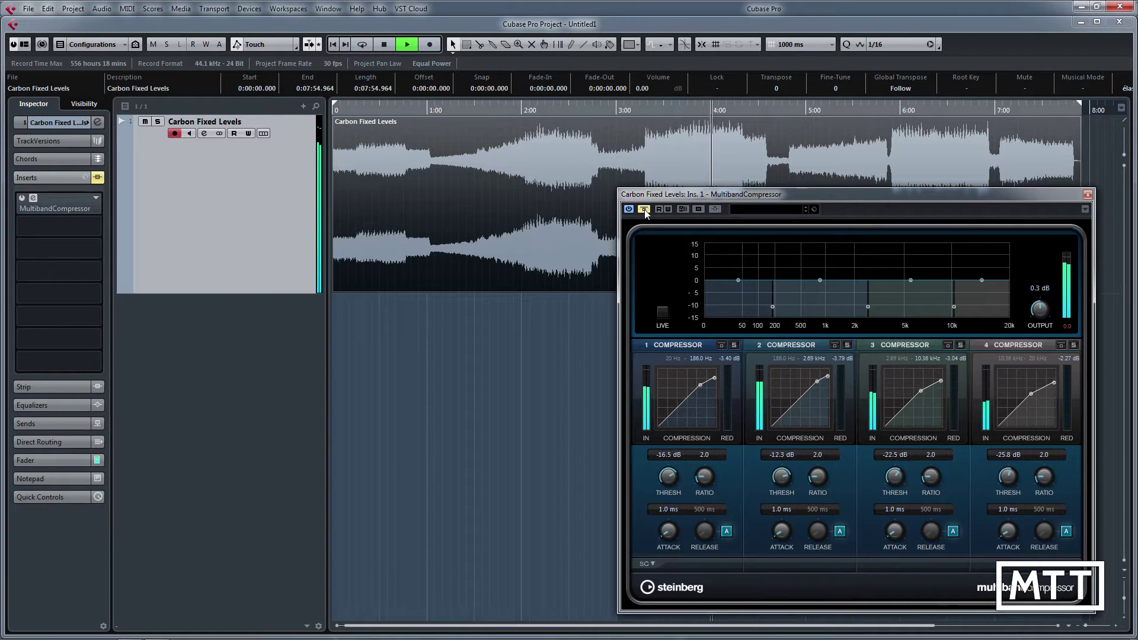
{"action": "left_click", "coordinate": [644, 209]}
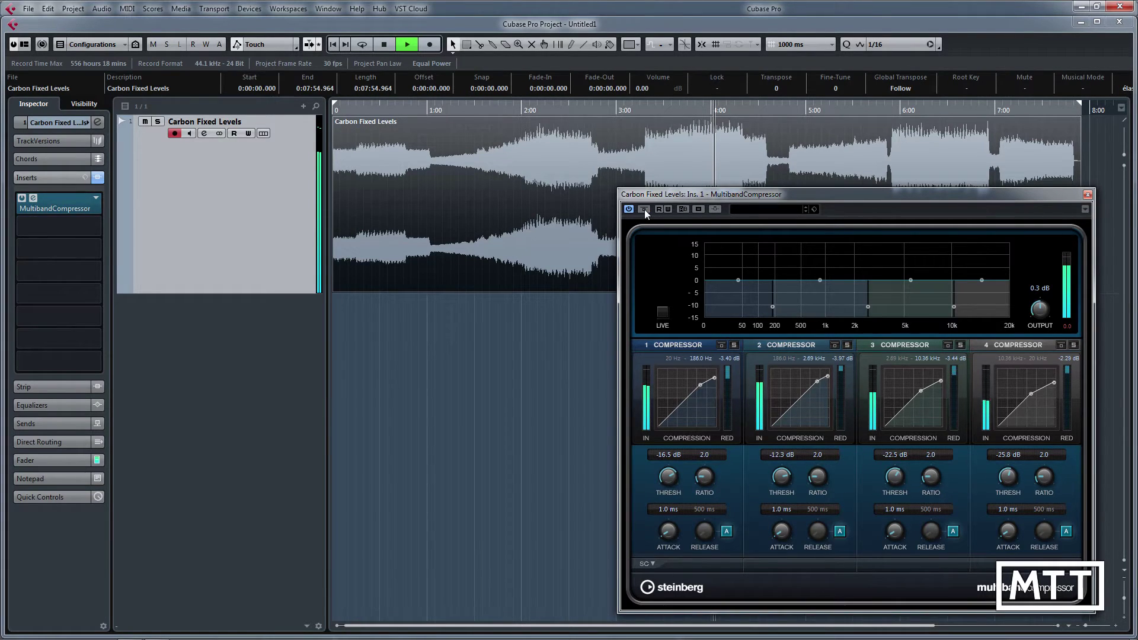
{"action": "key", "text": "space"}
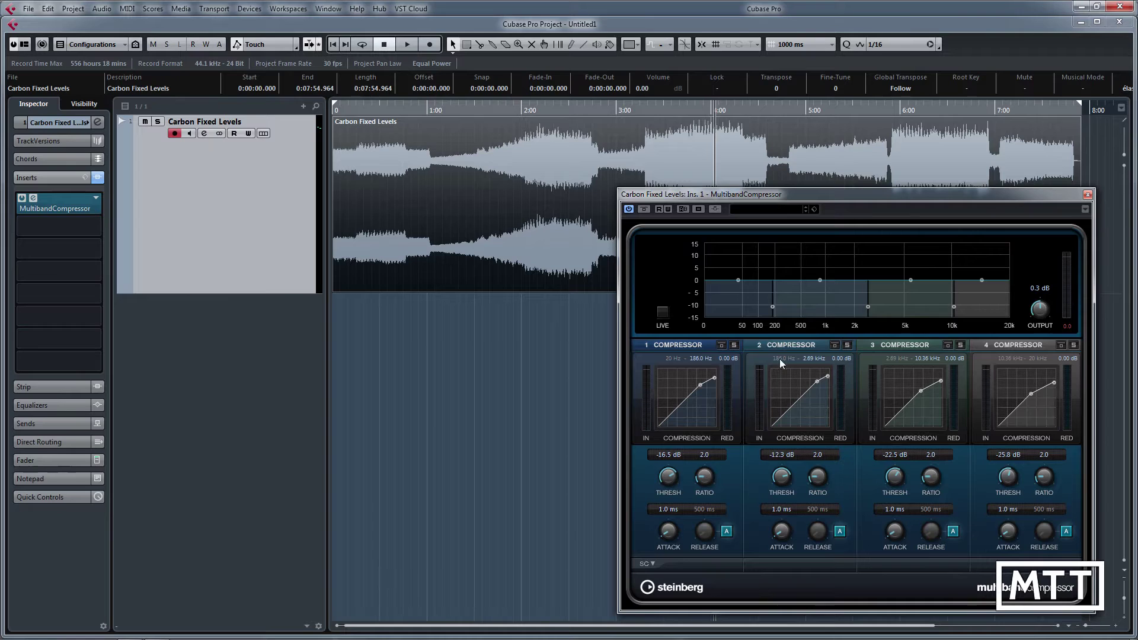
During playback, drop band 1–3 thresholds to -21.0, -13.5 and -25.2 dB, then close the compressor
{"action": "left_click", "coordinate": [692, 108]}
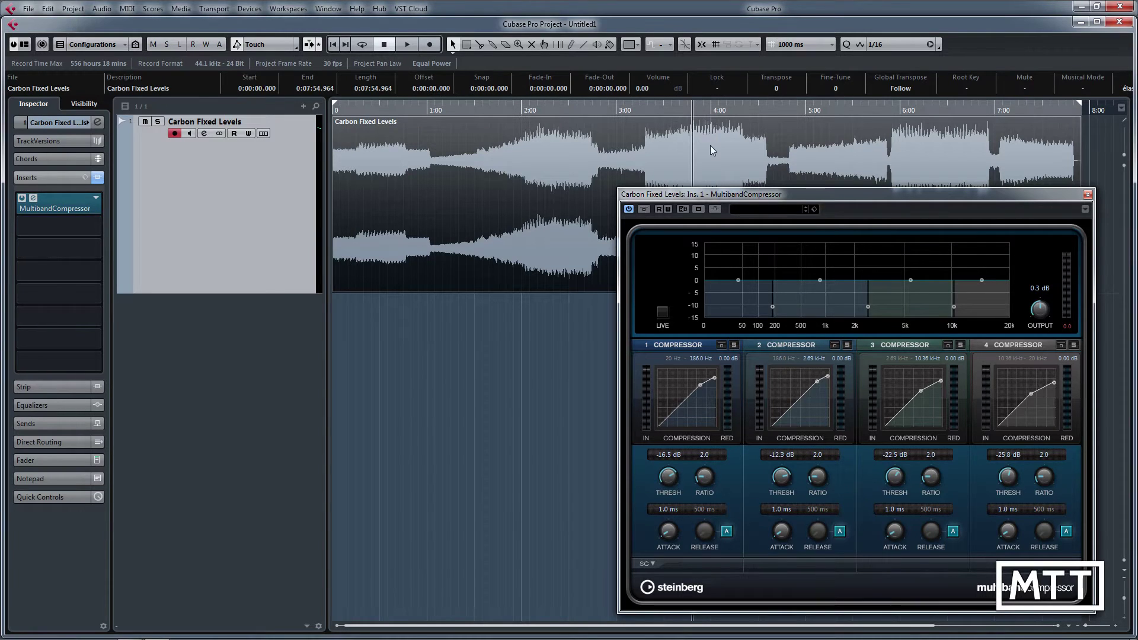
{"action": "key", "text": "space"}
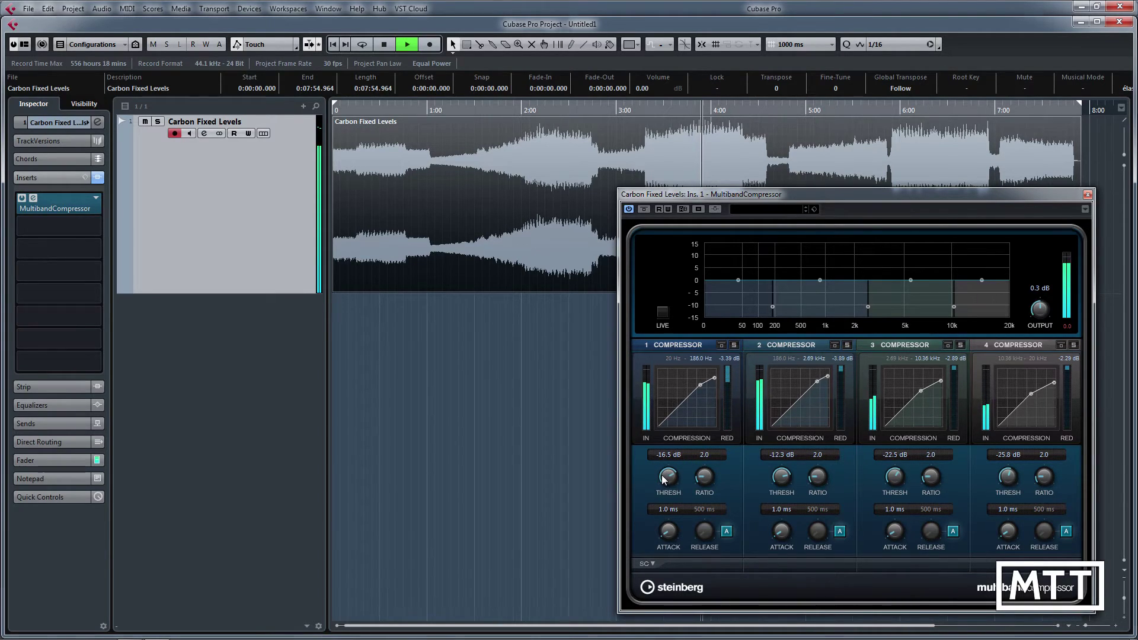
{"action": "scroll", "coordinate": [662, 478], "scroll_direction": "down", "scroll_amount": 3}
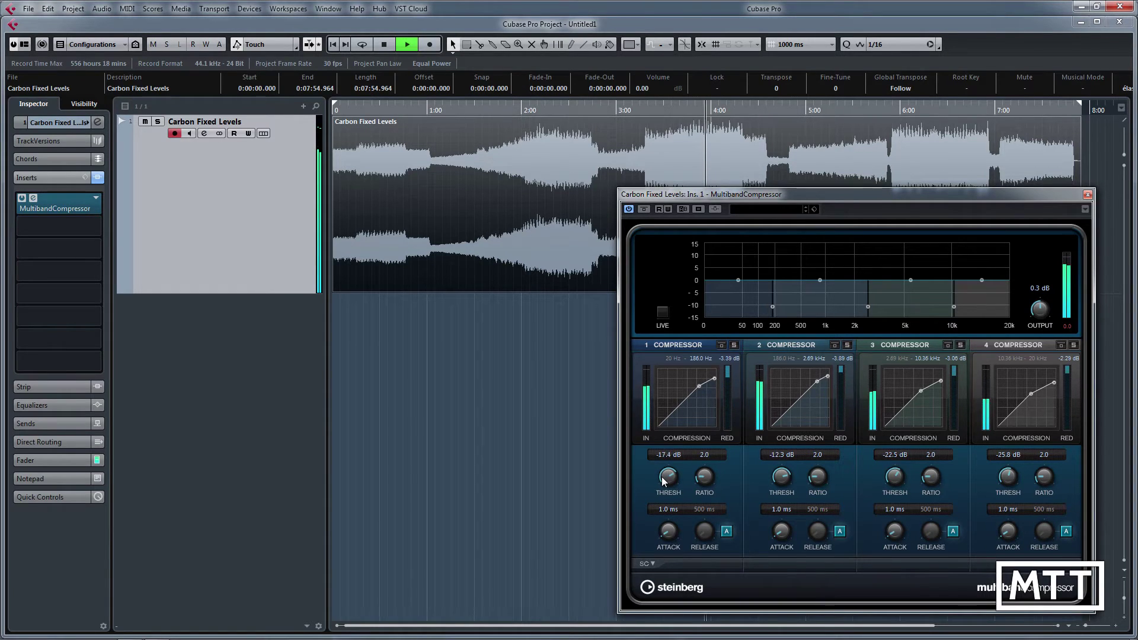
{"action": "scroll", "coordinate": [663, 480], "scroll_direction": "down", "scroll_amount": 4}
{"action": "scroll", "coordinate": [662, 484], "scroll_direction": "down", "scroll_amount": 5}
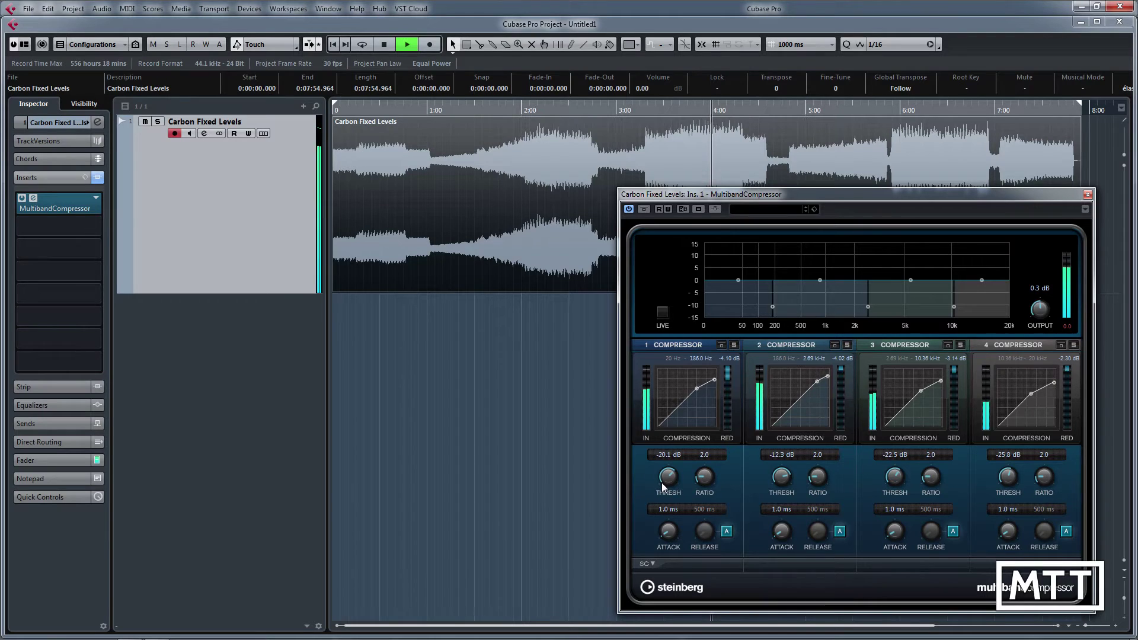
{"action": "scroll", "coordinate": [662, 486], "scroll_direction": "down", "scroll_amount": 3}
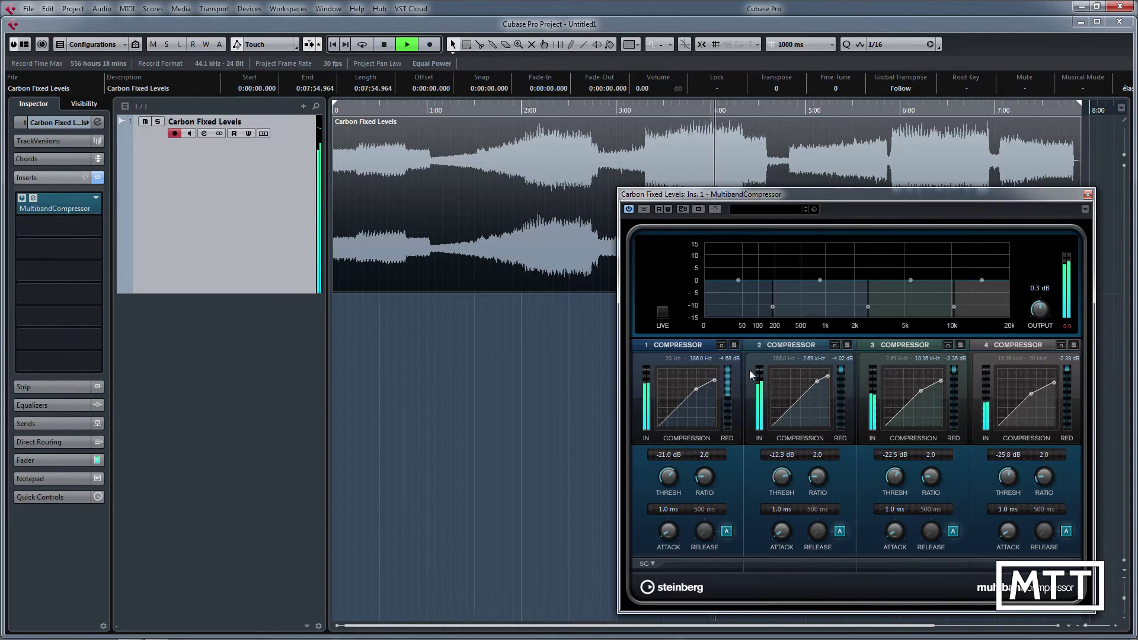
{"action": "scroll", "coordinate": [781, 478], "scroll_direction": "down", "scroll_amount": 3}
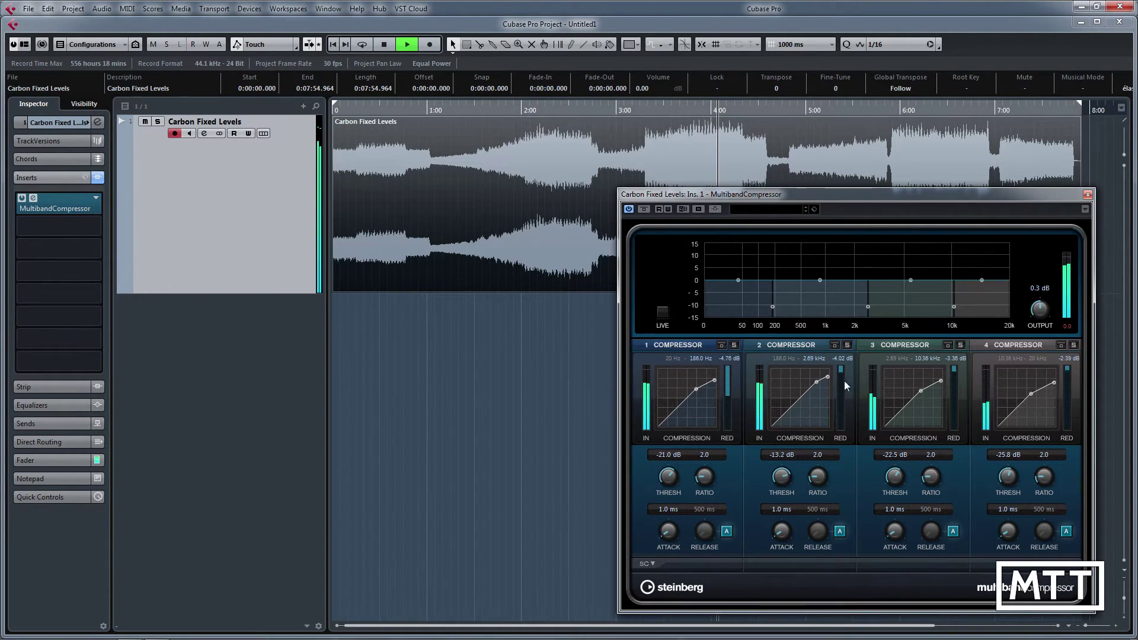
{"action": "scroll", "coordinate": [893, 476], "scroll_direction": "down", "scroll_amount": 1}
{"action": "scroll", "coordinate": [893, 477], "scroll_direction": "down", "scroll_amount": 6}
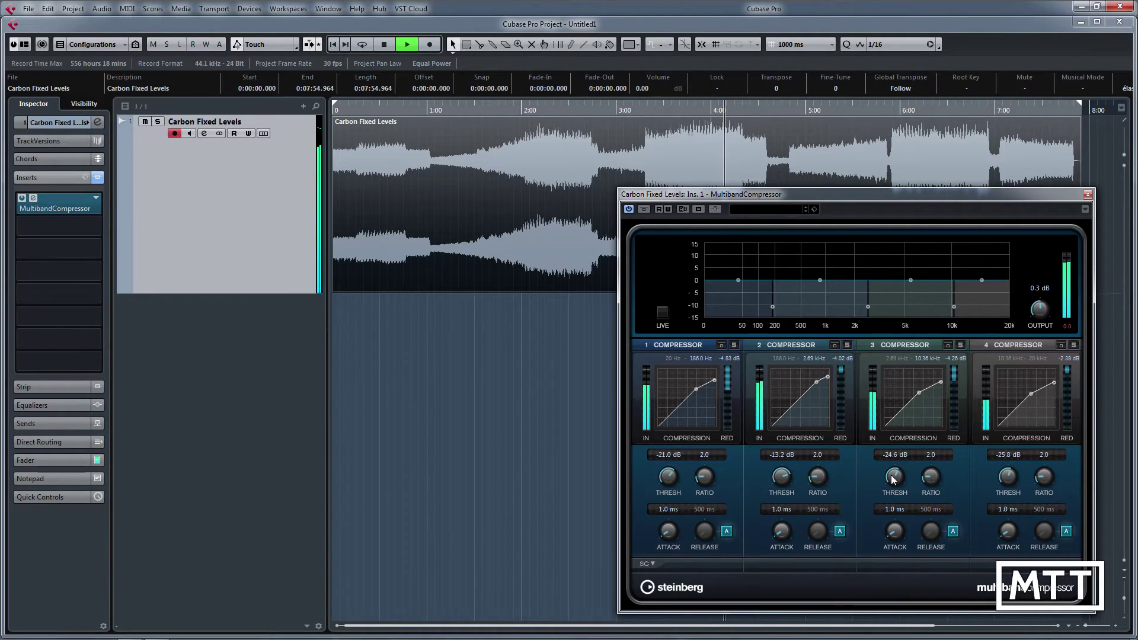
{"action": "scroll", "coordinate": [892, 477], "scroll_direction": "down", "scroll_amount": 2}
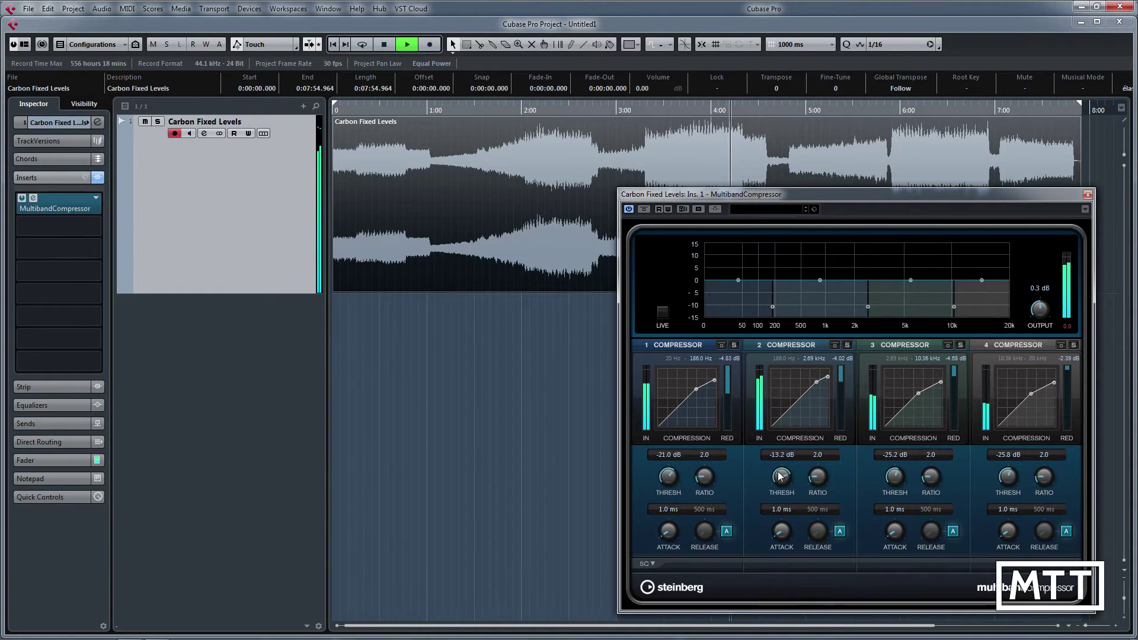
{"action": "scroll", "coordinate": [780, 477], "scroll_direction": "down", "scroll_amount": 1}
{"action": "key", "text": "space"}
{"action": "left_click", "coordinate": [1088, 195]}
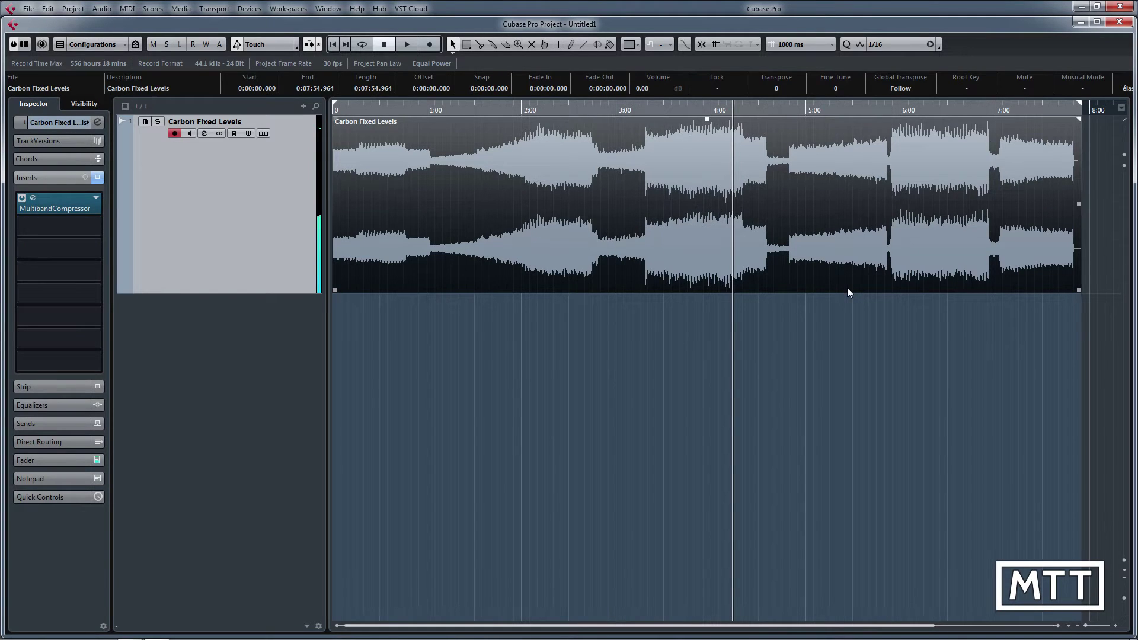
Reopen the MultibandCompressor and set its output gain to 0.0 dB
{"action": "left_click", "coordinate": [45, 199]}
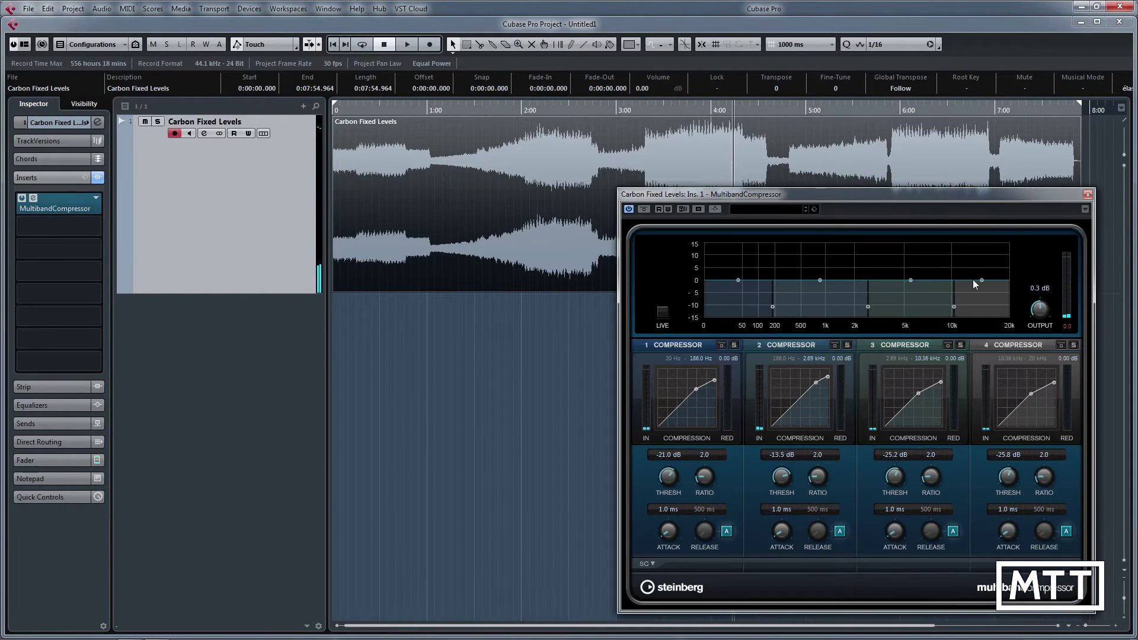
{"action": "left_click", "coordinate": [1040, 288]}
{"action": "type", "text": "0"}
{"action": "key", "text": "Return"}
Export the mixdown as Carbon MBC 4 with the MixConsole open to watch output levels
{"action": "left_click", "coordinate": [28, 9]}
{"action": "mouse_move", "coordinate": [145, 194]}
{"action": "left_click", "coordinate": [246, 231]}
{"action": "left_click", "coordinate": [759, 166]}
{"action": "key", "text": "BackSpace"}
{"action": "type", "text": "4"}
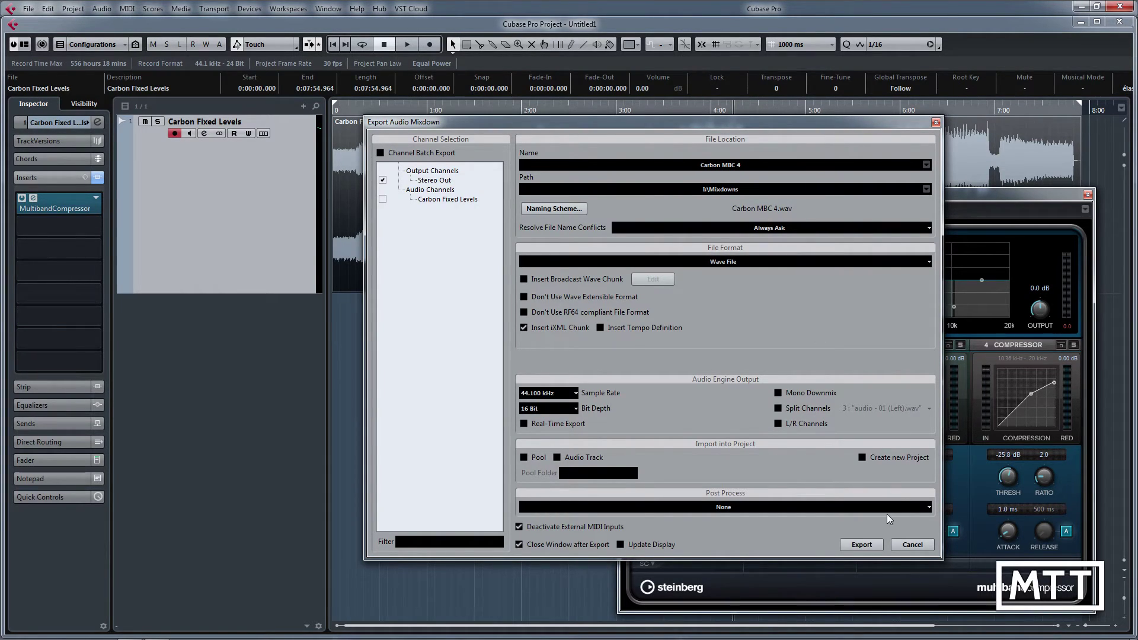
{"action": "left_click", "coordinate": [904, 544]}
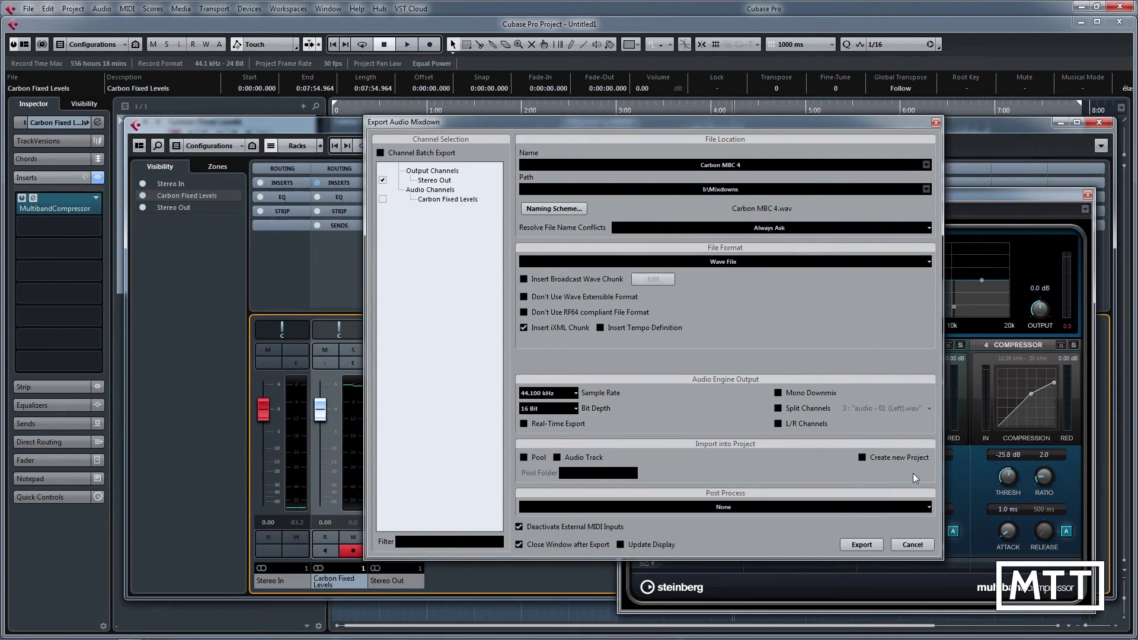
{"action": "mouse_move", "coordinate": [1050, 198]}
{"action": "left_mouse_down"}
{"action": "mouse_move", "coordinate": [990, 194]}
{"action": "mouse_move", "coordinate": [1055, 196]}
{"action": "left_mouse_up"}
{"action": "left_click_drag", "start_coordinate": [450, 122], "coordinate": [517, 121]}
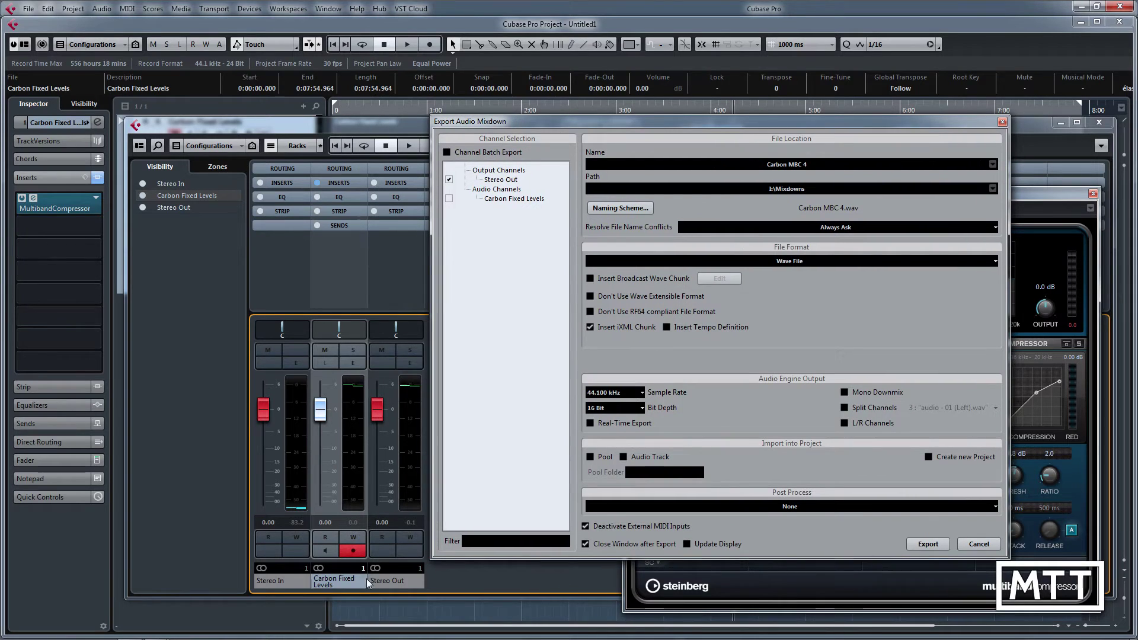
{"action": "left_click", "coordinate": [927, 544]}
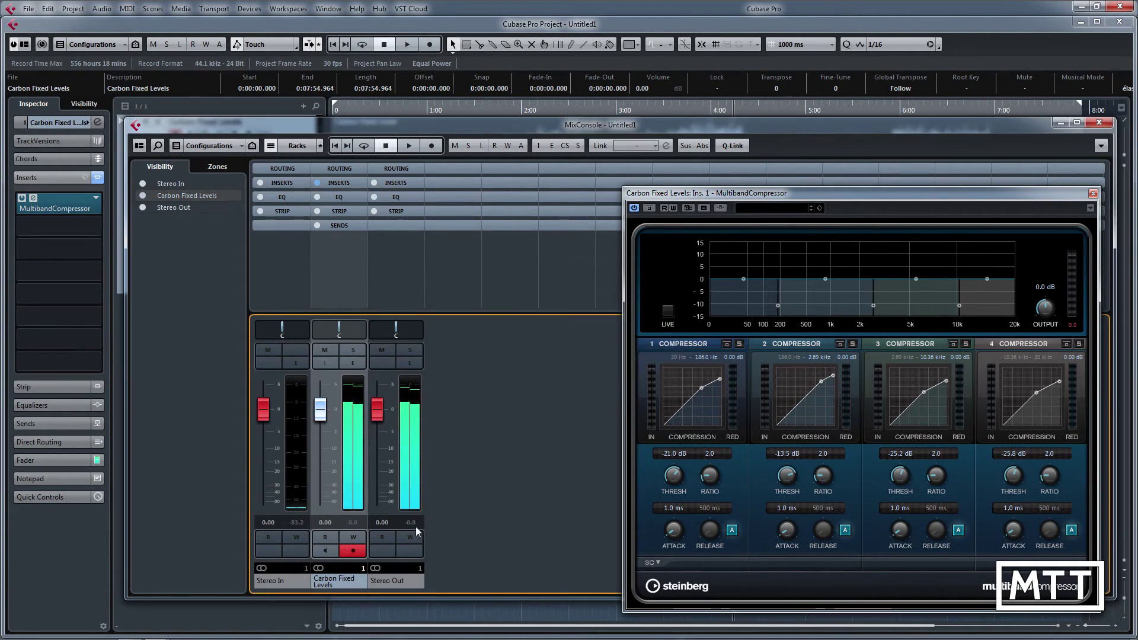
Raise the compressor's output gain to 0.7 dB
{"action": "left_click", "coordinate": [1046, 286]}
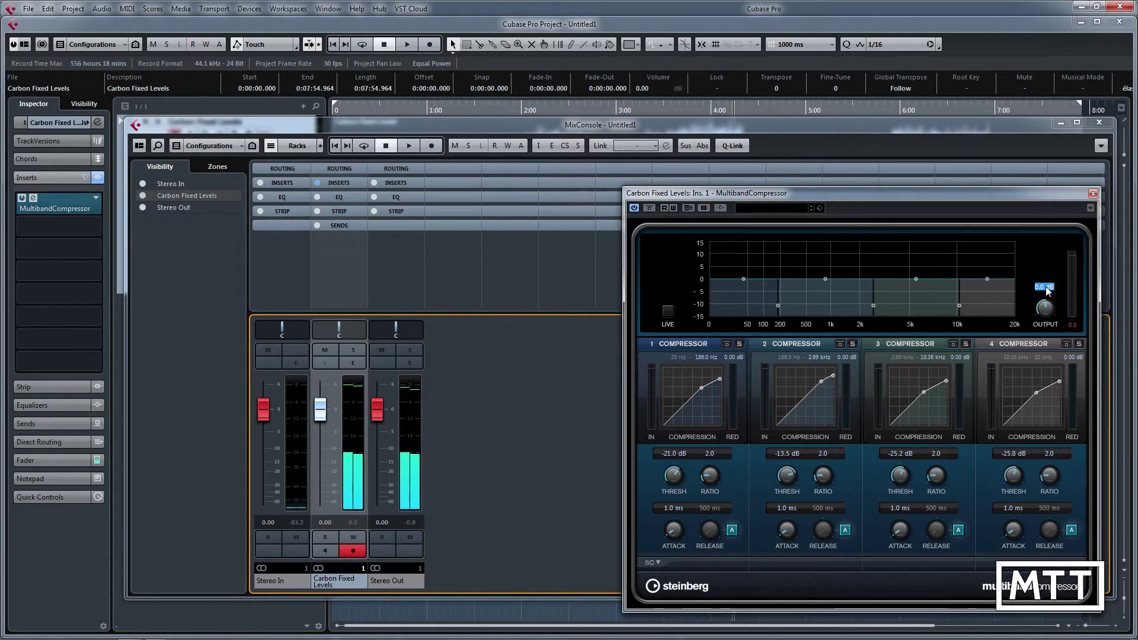
{"action": "type", "text": "0.7"}
{"action": "key", "text": "Return"}
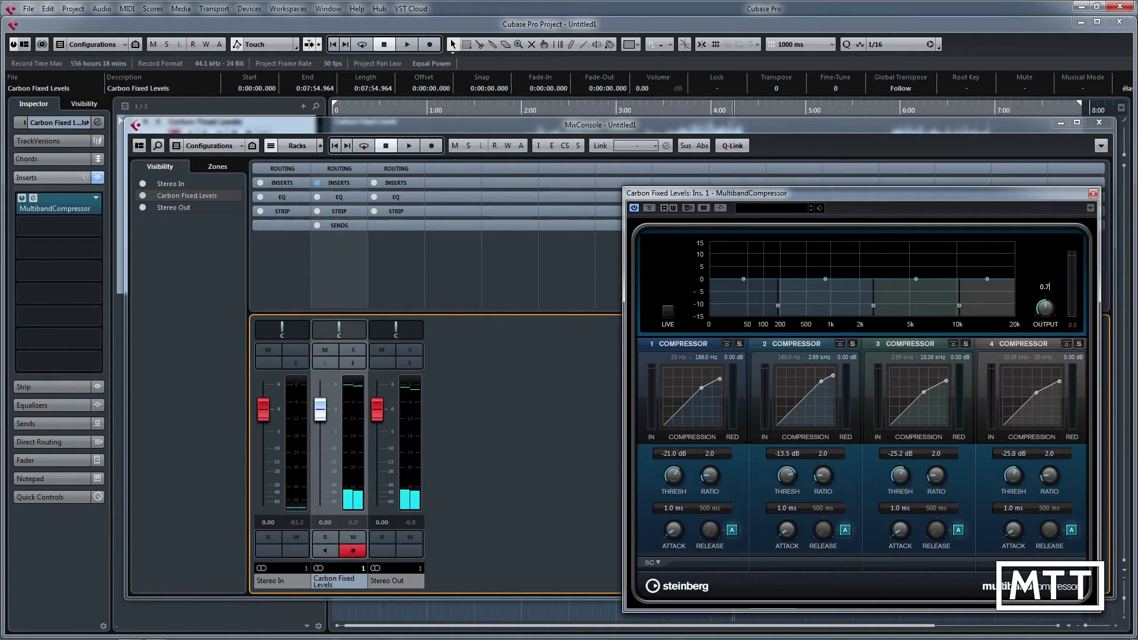
Export the audio mixdown as Carbon MBC 5
{"action": "left_click", "coordinate": [28, 8]}
{"action": "mouse_move", "coordinate": [154, 194]}
{"action": "left_click", "coordinate": [249, 221]}
{"action": "key", "text": "End"}
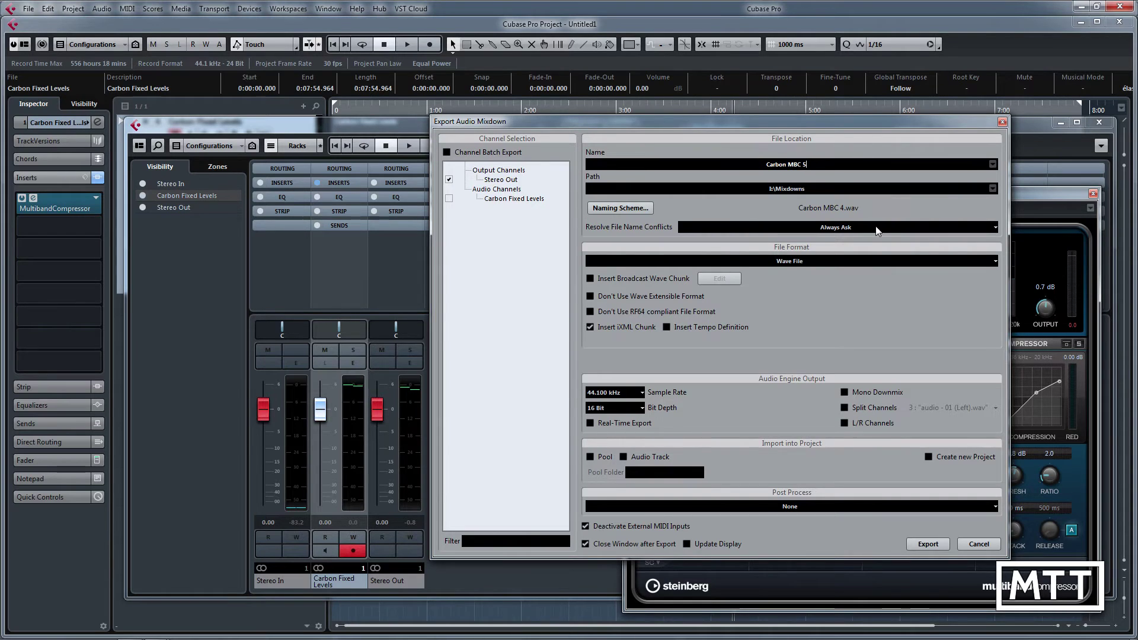
{"action": "key", "text": "BackSpace"}
{"action": "type", "text": "5"}
{"action": "left_click", "coordinate": [927, 544]}
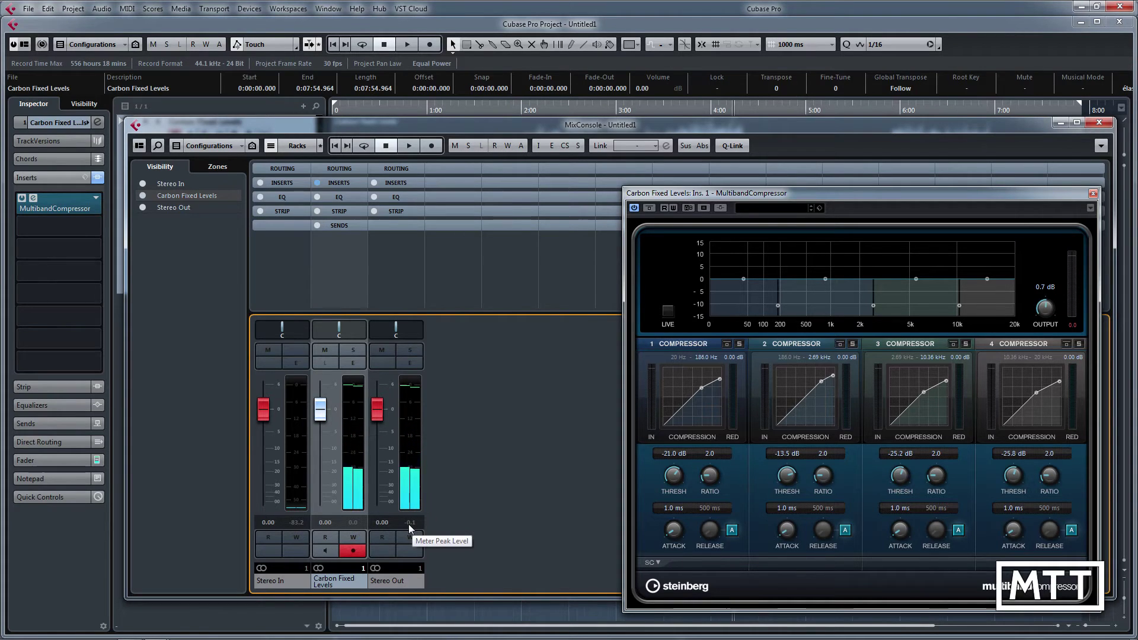
{"action": "key", "text": "space"}
{"action": "left_click", "coordinate": [649, 208]}
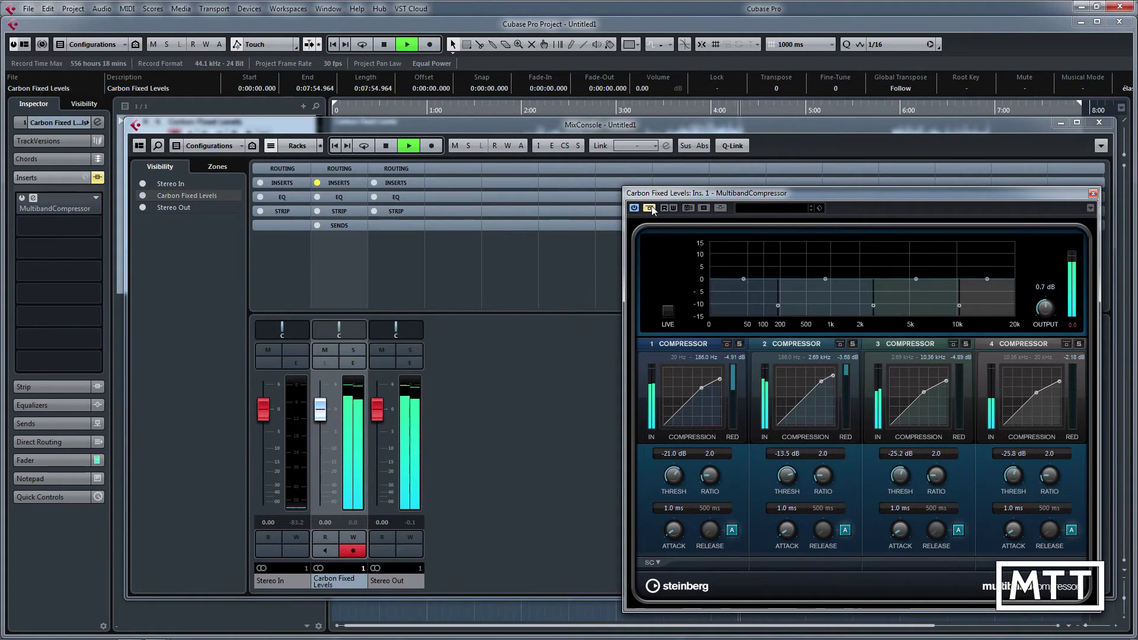
{"action": "left_click", "coordinate": [650, 208]}
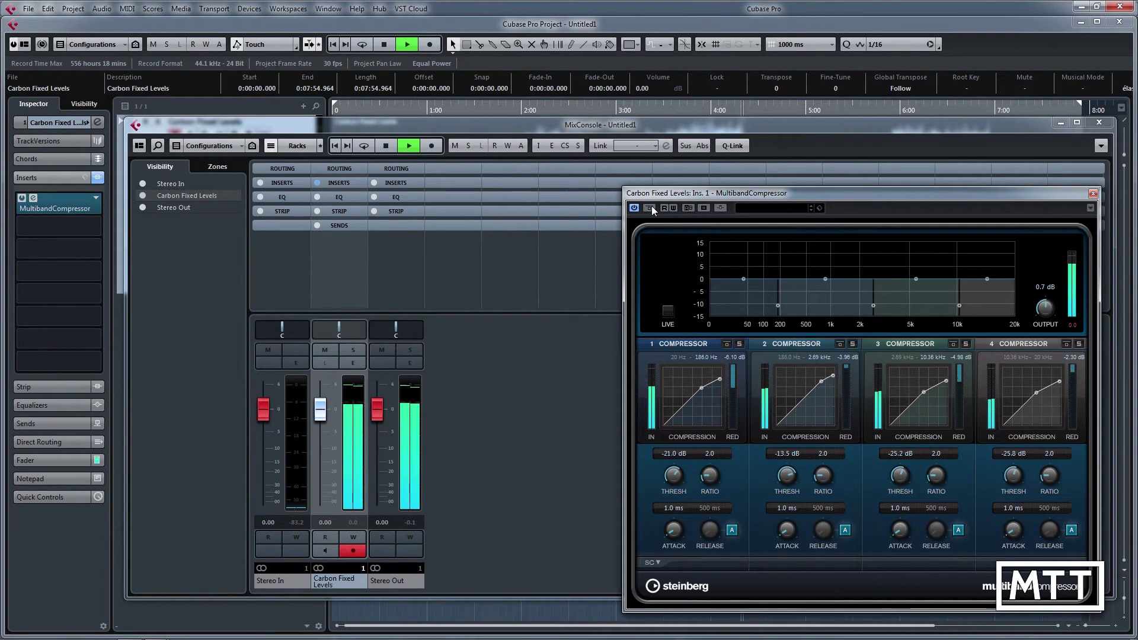
{"action": "left_click", "coordinate": [652, 207]}
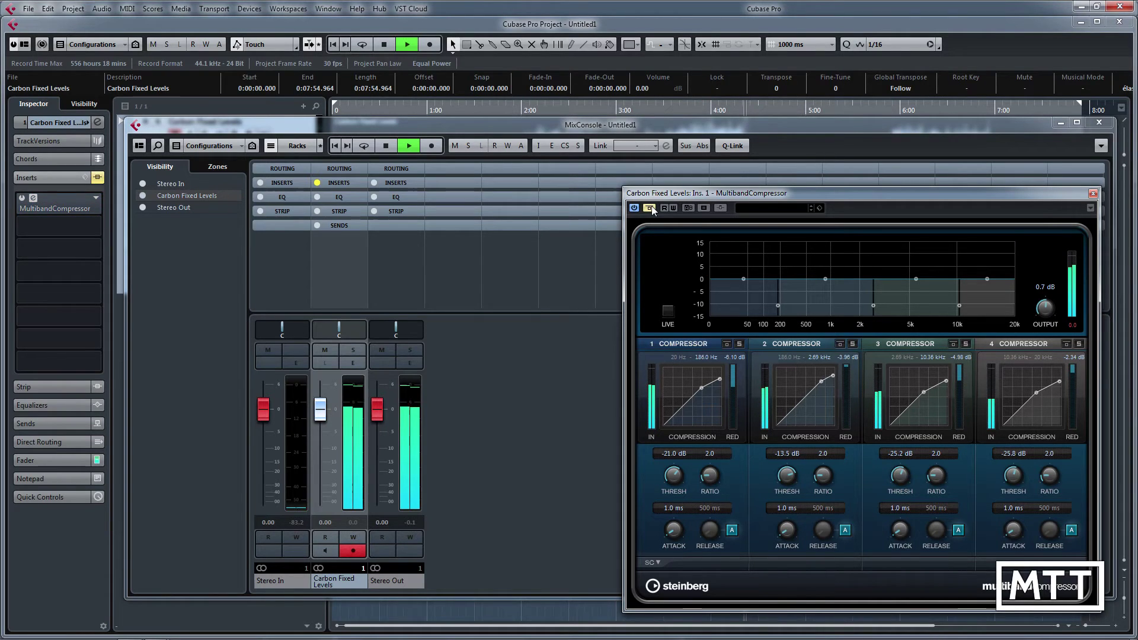
{"action": "left_click", "coordinate": [652, 206]}
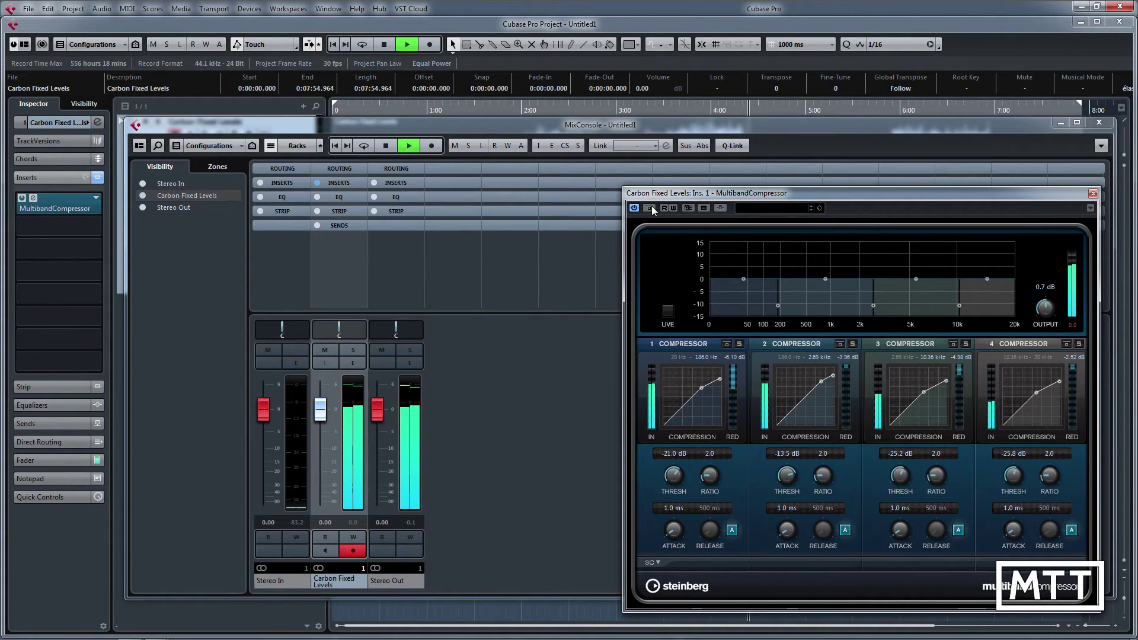
{"action": "key", "text": "space"}
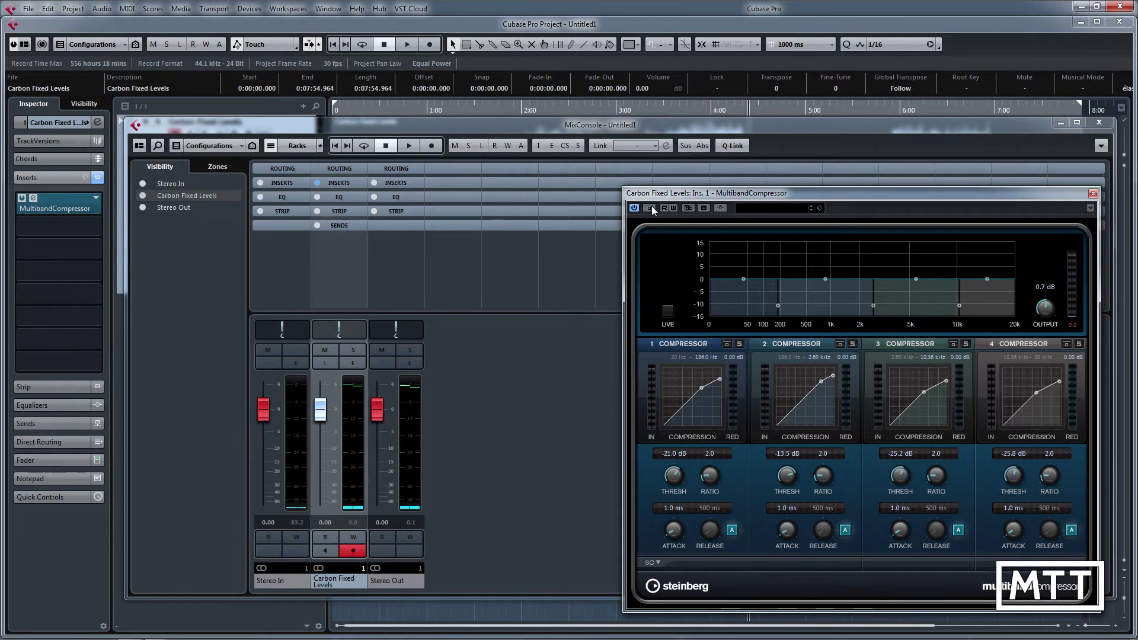
Close the compressor and MixConsole, deselect the event, and return to the project start
{"action": "left_click", "coordinate": [1092, 193]}
{"action": "left_click", "coordinate": [1100, 123]}
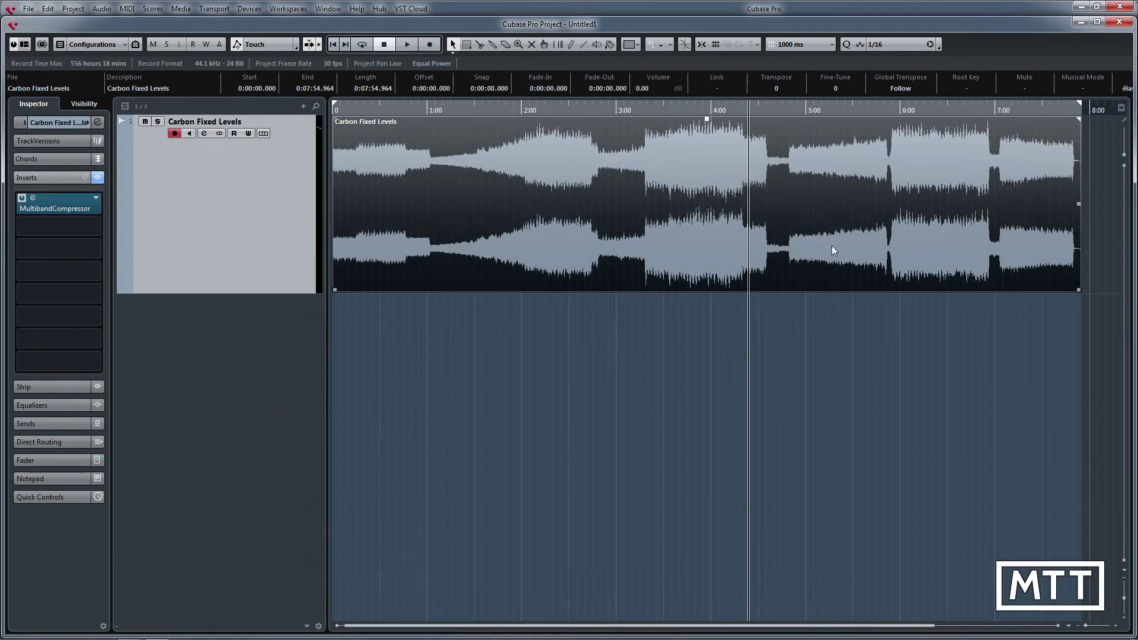
{"action": "left_click", "coordinate": [491, 353]}
{"action": "key", "text": "Home"}
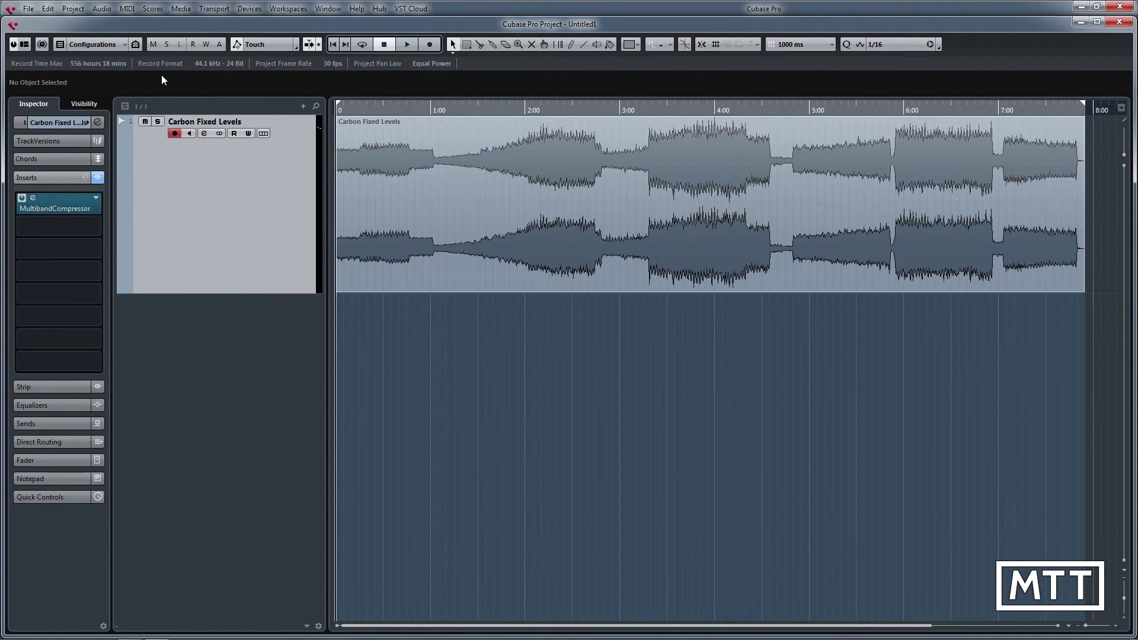
Import Carbon MBC 5.wav onto a new track below Carbon Fixed Levels and reopen the compressor
{"action": "left_click", "coordinate": [31, 9]}
{"action": "mouse_move", "coordinate": [127, 182]}
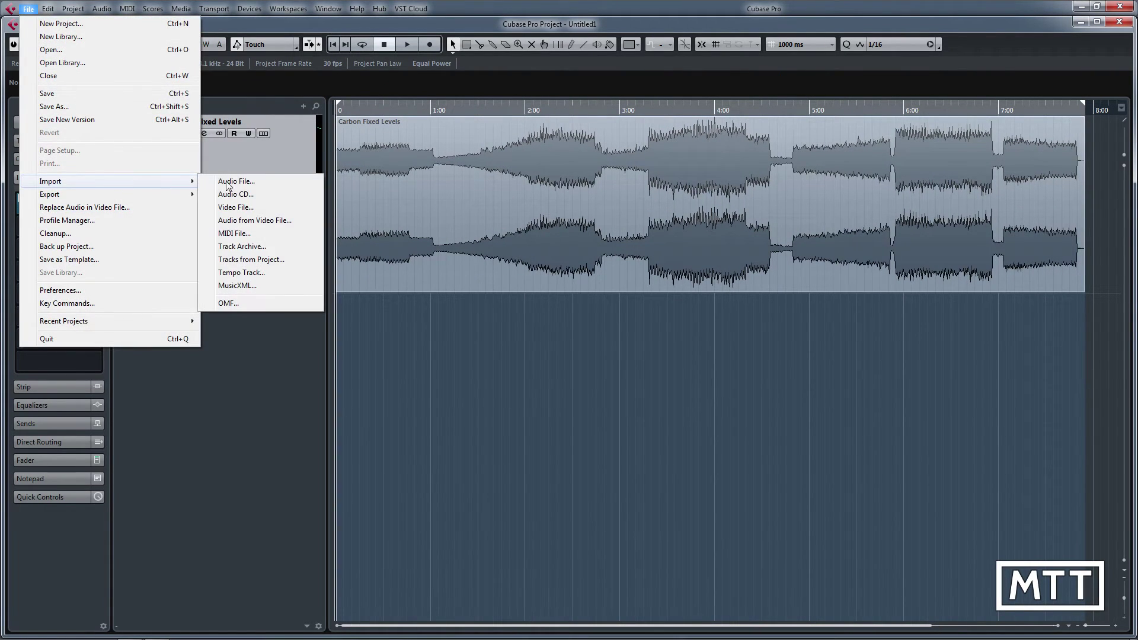
{"action": "left_click", "coordinate": [237, 181]}
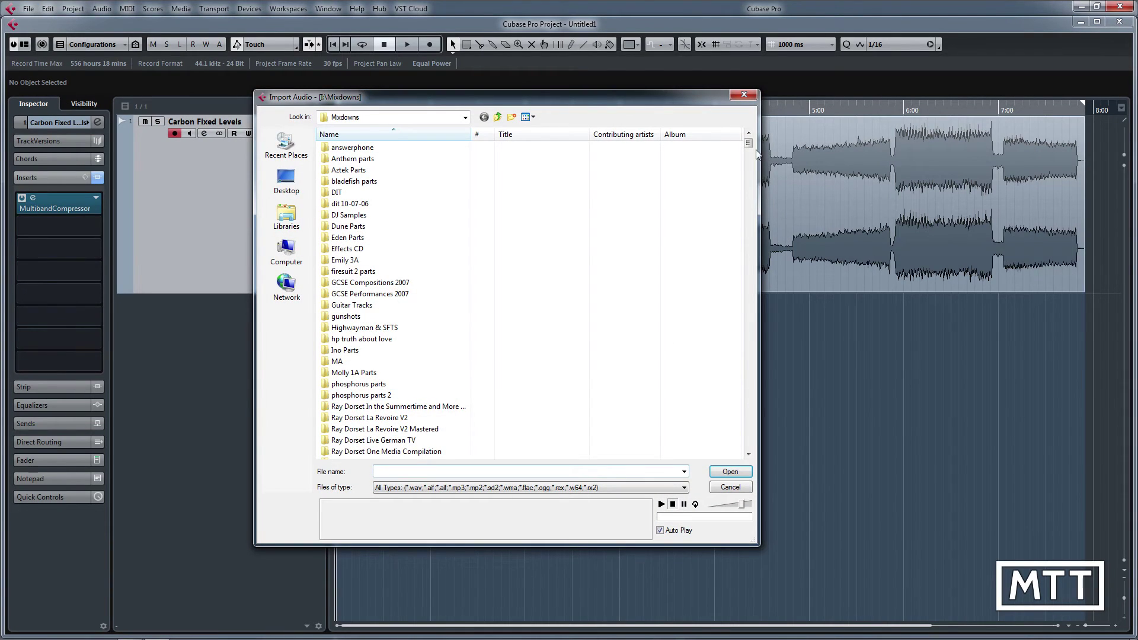
{"action": "left_click_drag", "start_coordinate": [748, 151], "coordinate": [749, 202]}
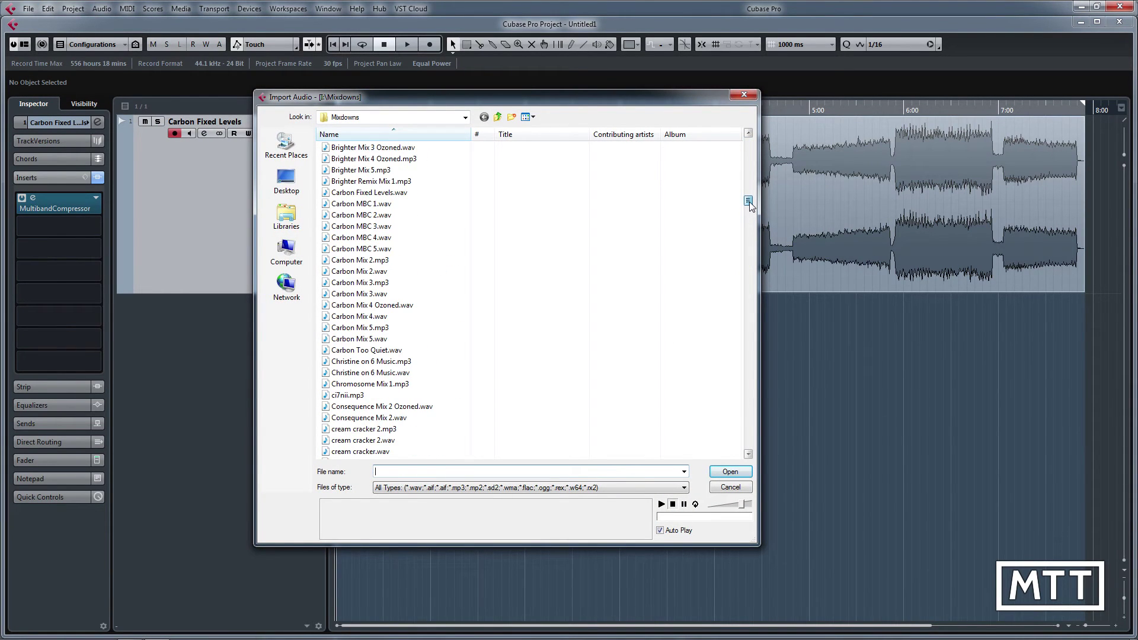
{"action": "left_click", "coordinate": [375, 249]}
{"action": "left_click", "coordinate": [730, 472]}
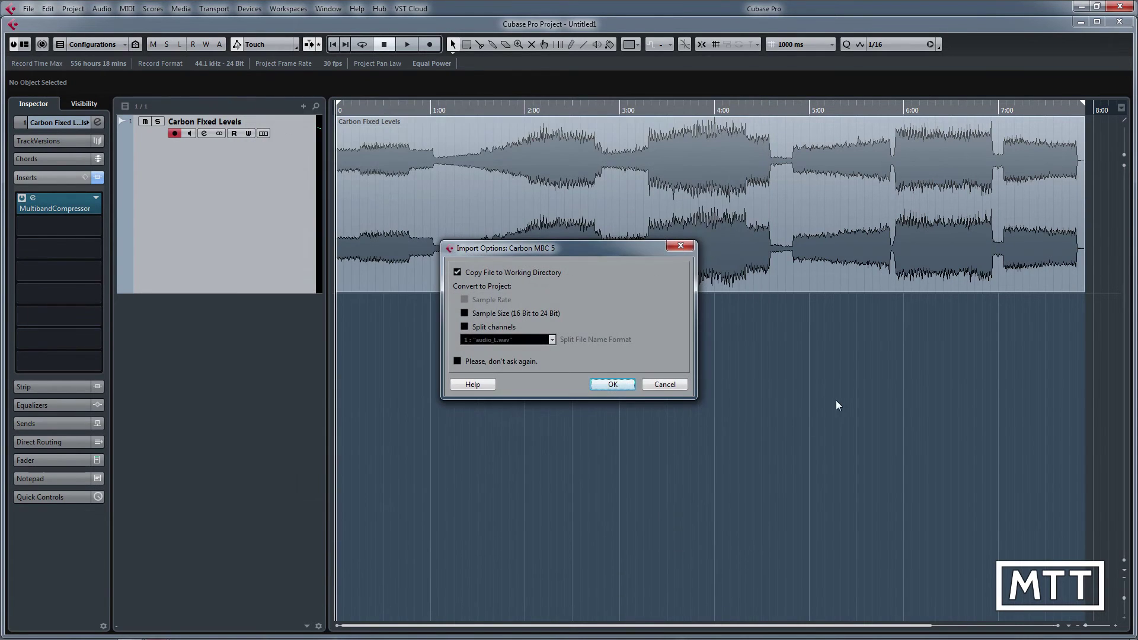
{"action": "left_click", "coordinate": [608, 384]}
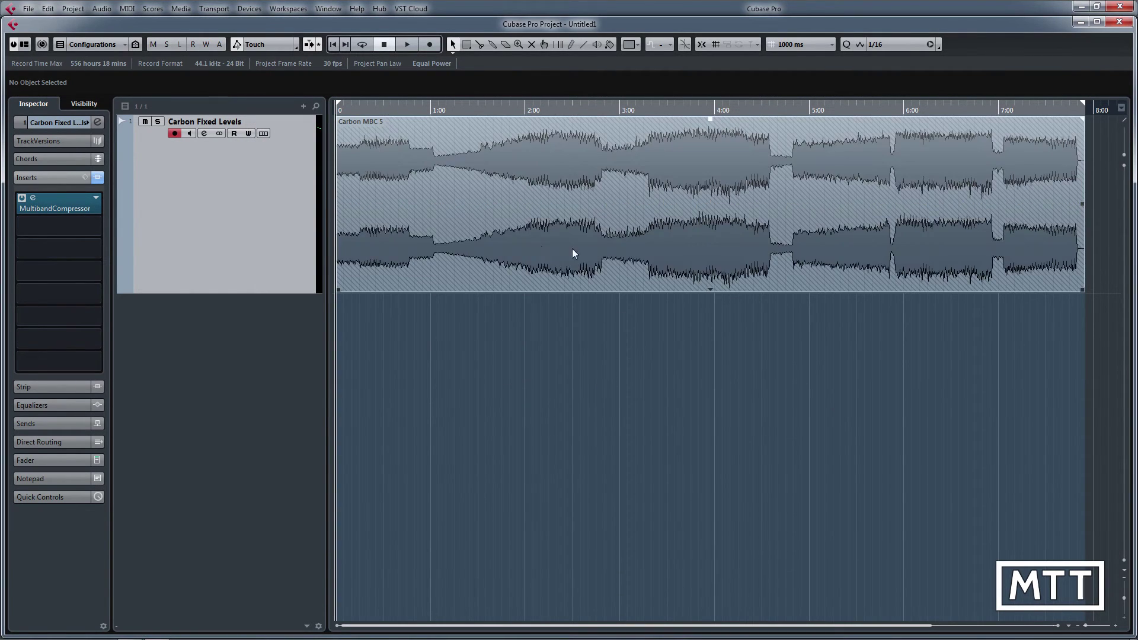
{"action": "left_click_drag", "start_coordinate": [545, 253], "coordinate": [529, 327]}
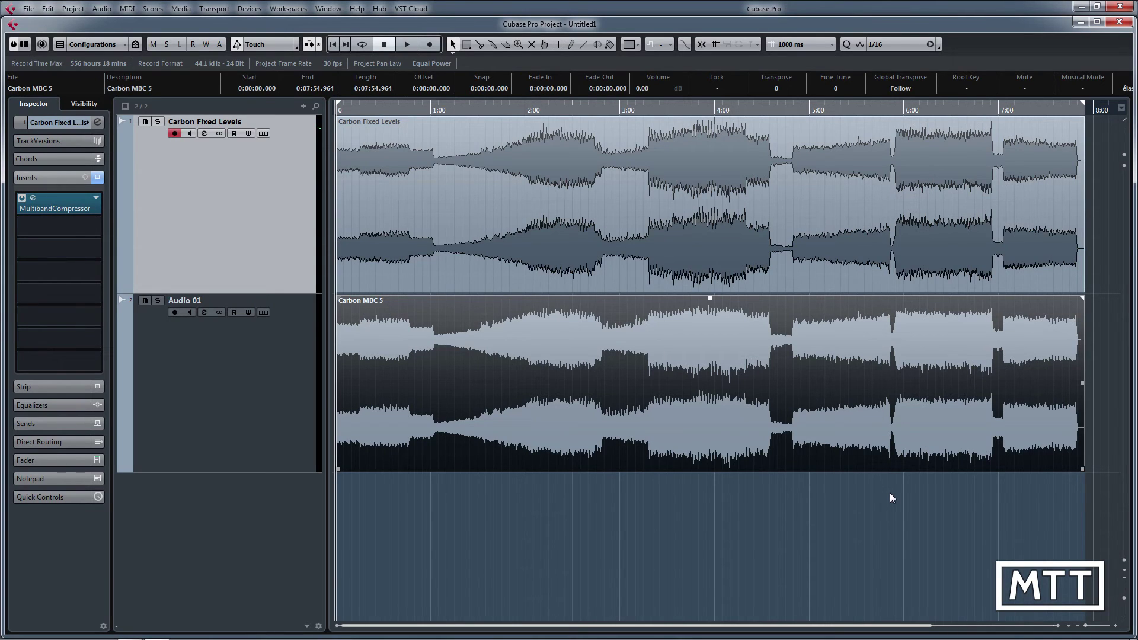
{"action": "left_click", "coordinate": [33, 199]}
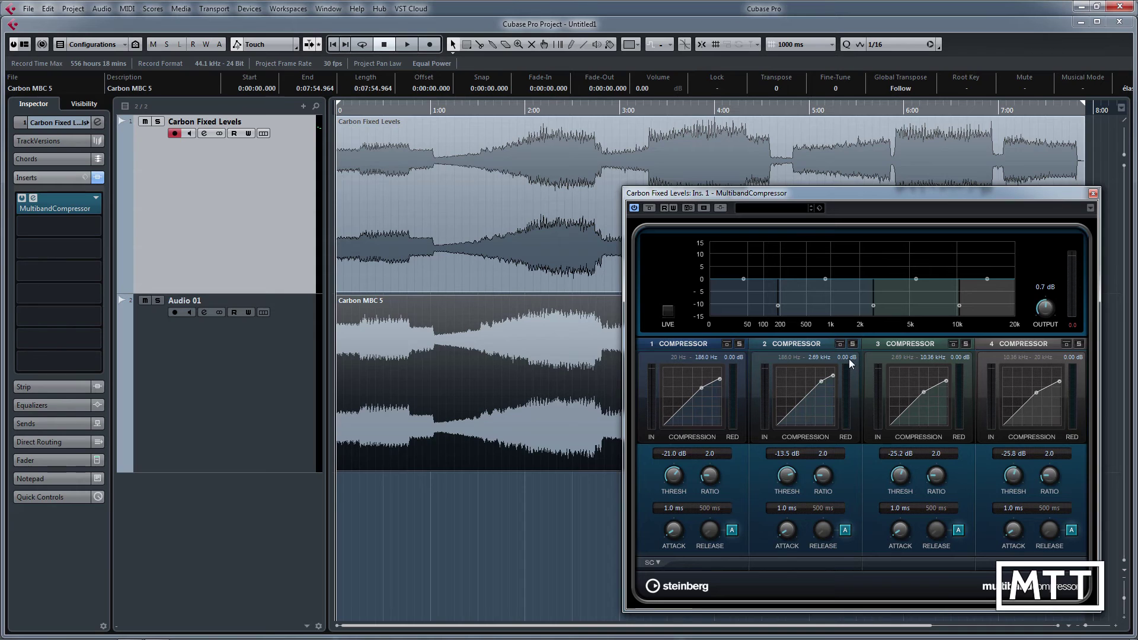
{"action": "left_click_drag", "start_coordinate": [869, 194], "coordinate": [795, 179]}
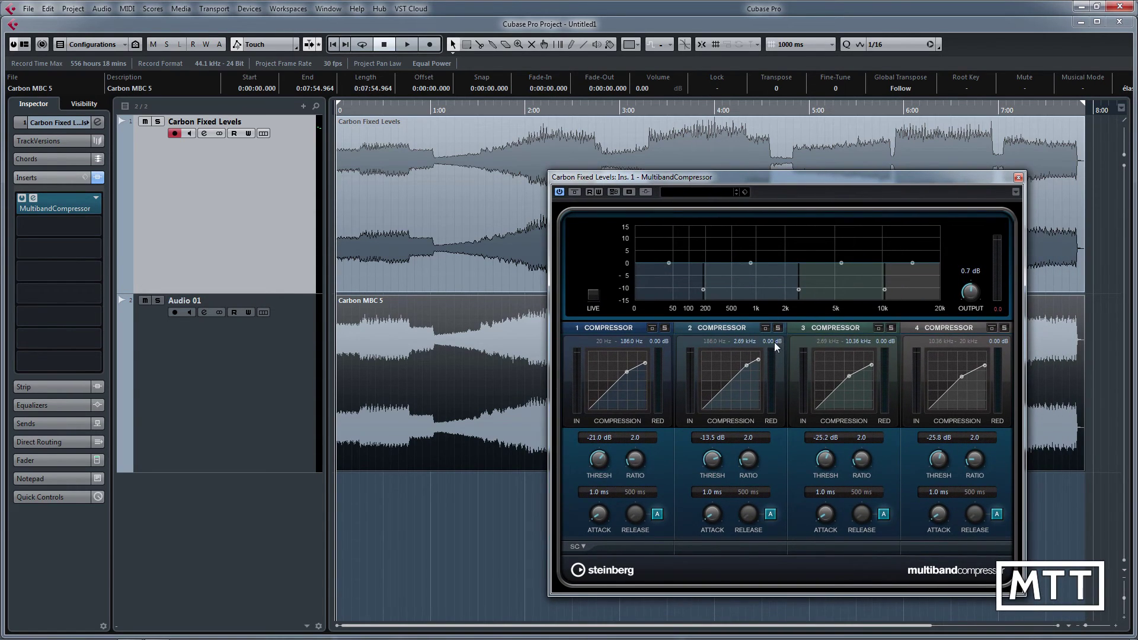